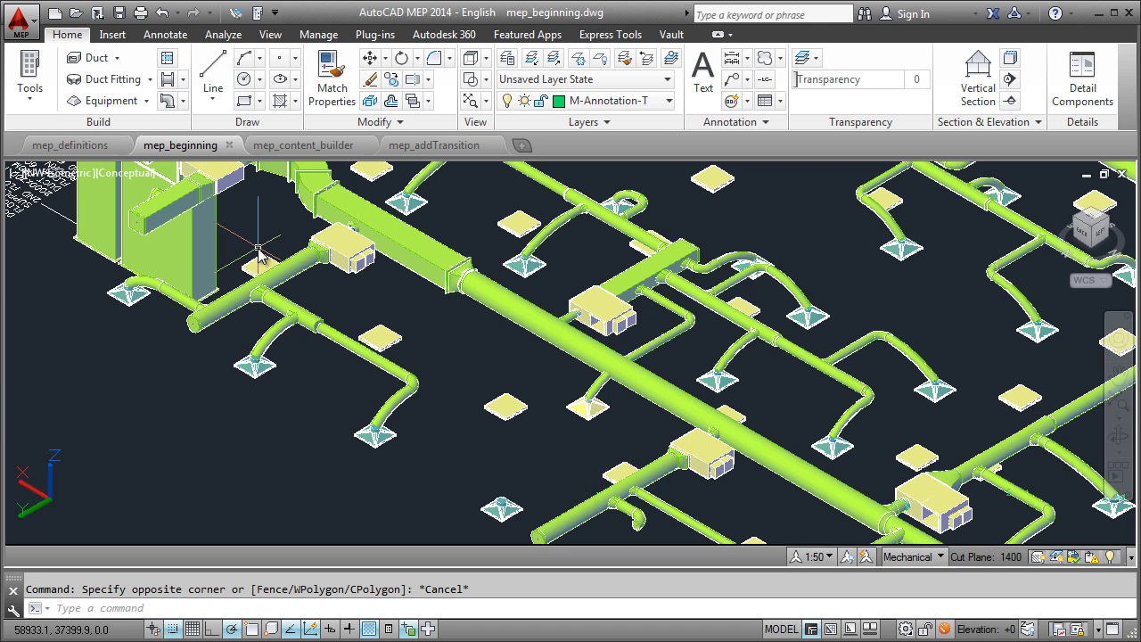
Check MEP as a Content Type in the command line's Input Search Options
{"action": "left_click", "coordinate": [13, 611]}
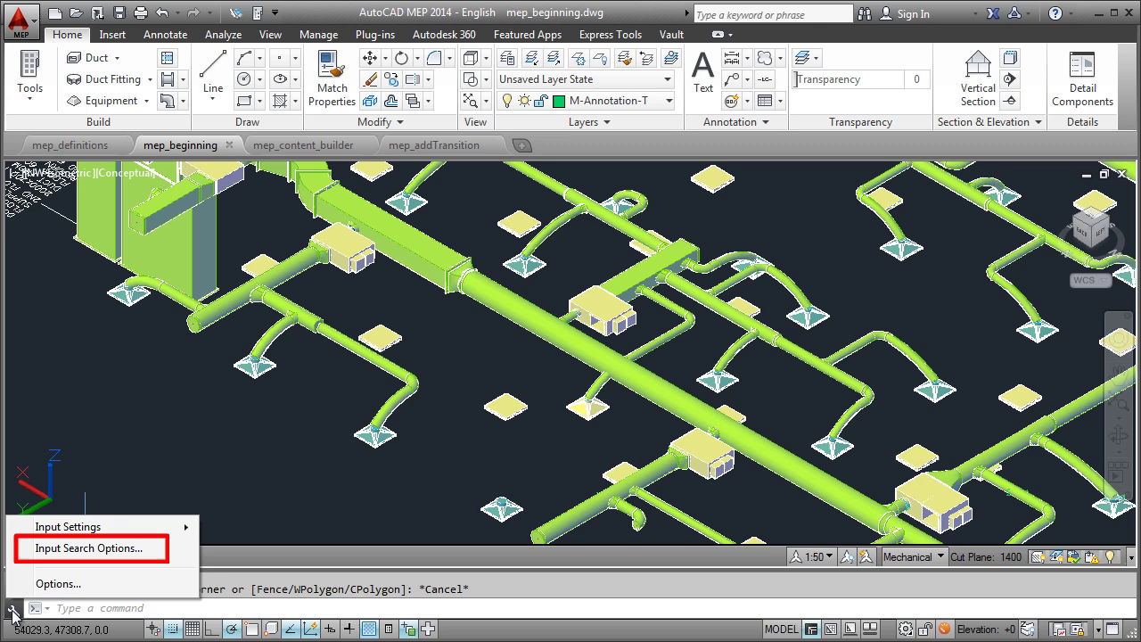
{"action": "left_click", "coordinate": [94, 548]}
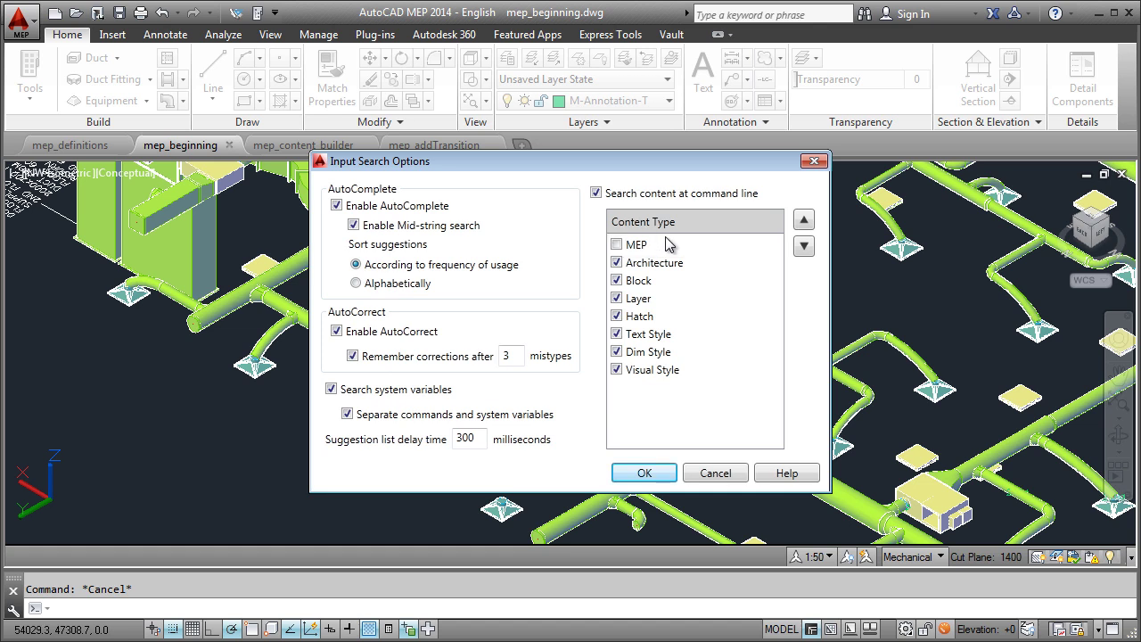
{"action": "left_click", "coordinate": [617, 246]}
Confirm the search settings, then search SUPPLY and start a DuctFlexSystem : Supply flex duct
{"action": "left_click", "coordinate": [645, 473]}
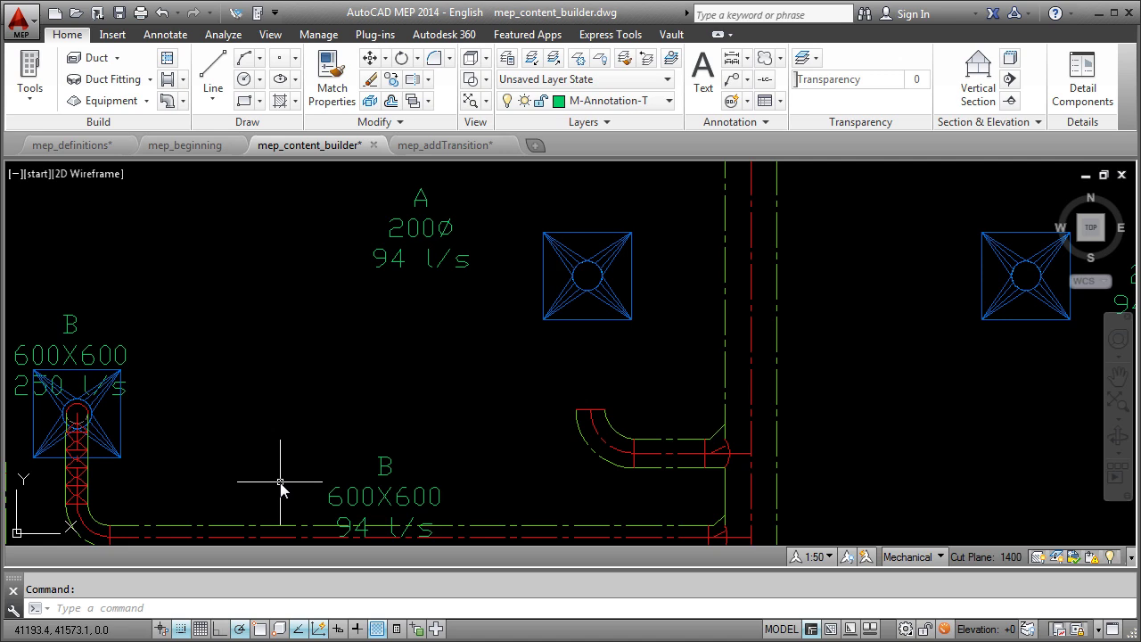
{"action": "type", "text": "SUPPLY"}
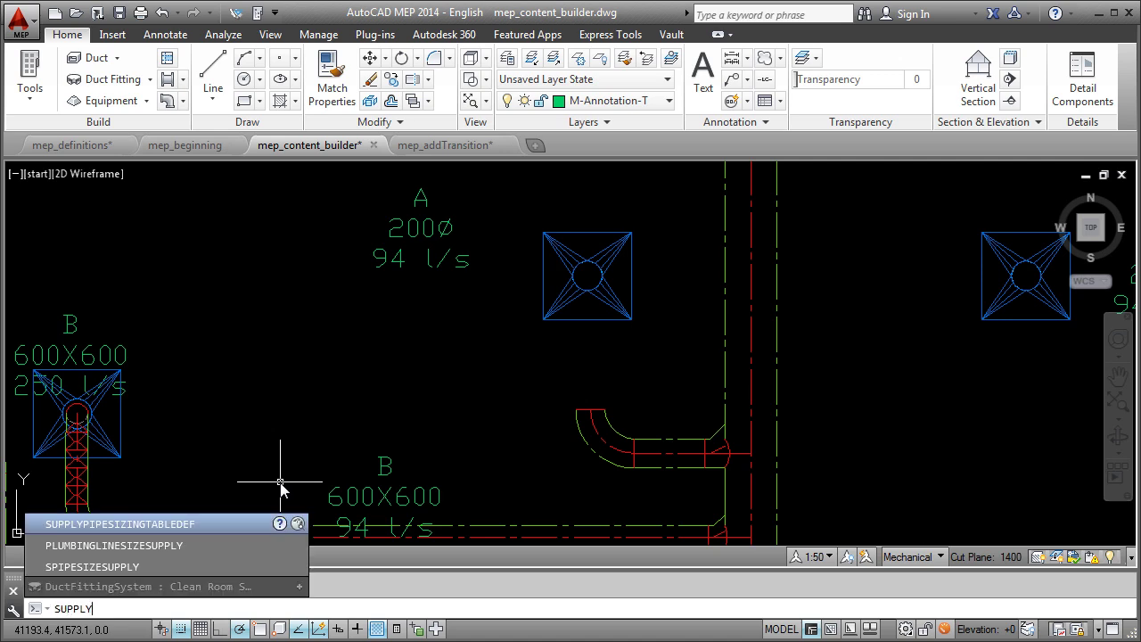
{"action": "mouse_move", "coordinate": [300, 589]}
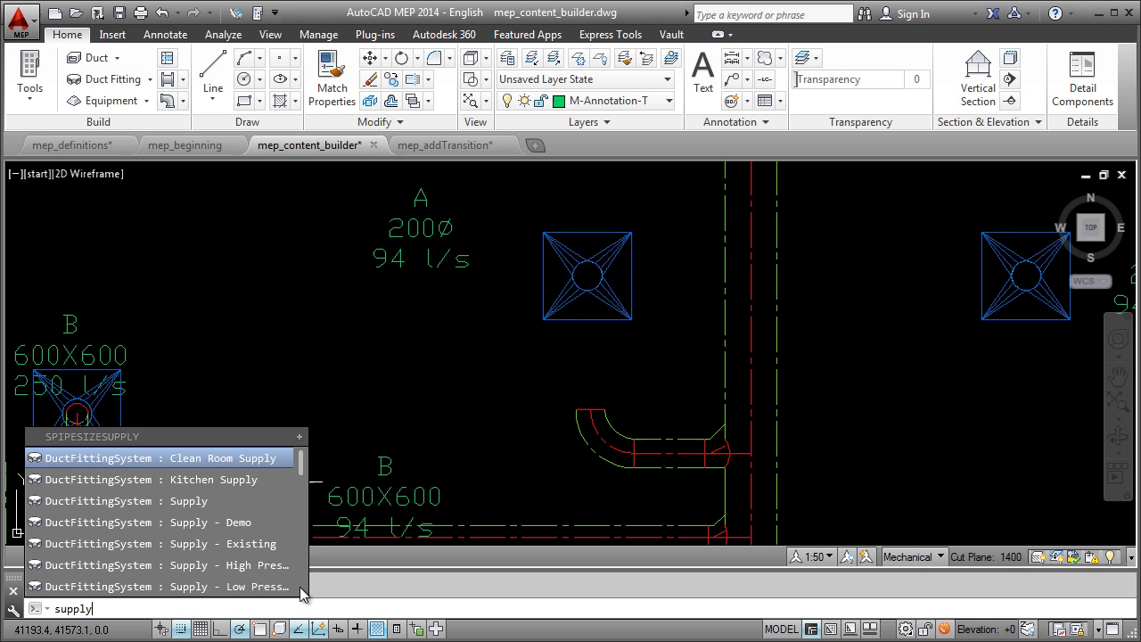
{"action": "scroll", "coordinate": [300, 595], "scroll_direction": "down", "scroll_amount": 2}
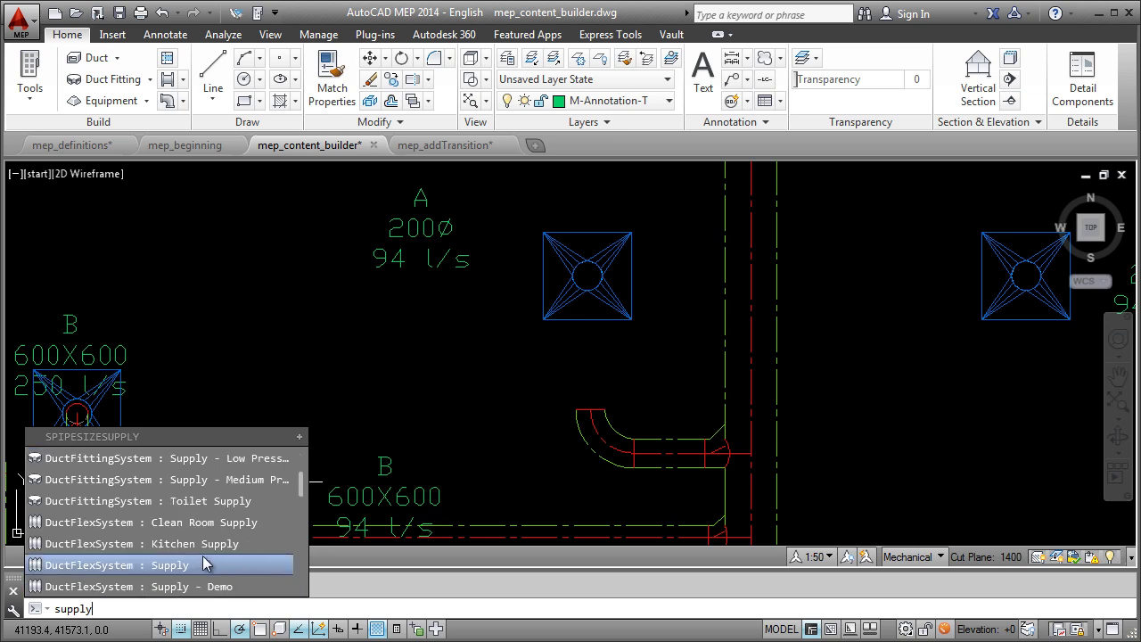
{"action": "left_click", "coordinate": [130, 565]}
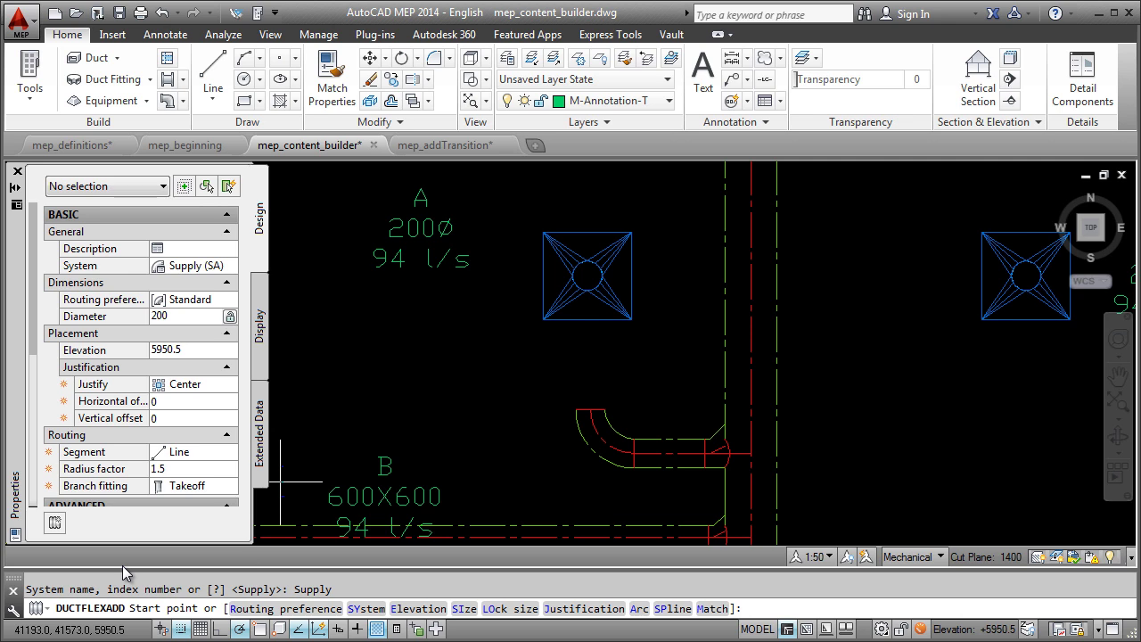
Draw the flex duct from diffuser A's centre to the elbow's open end
{"action": "left_click", "coordinate": [587, 277]}
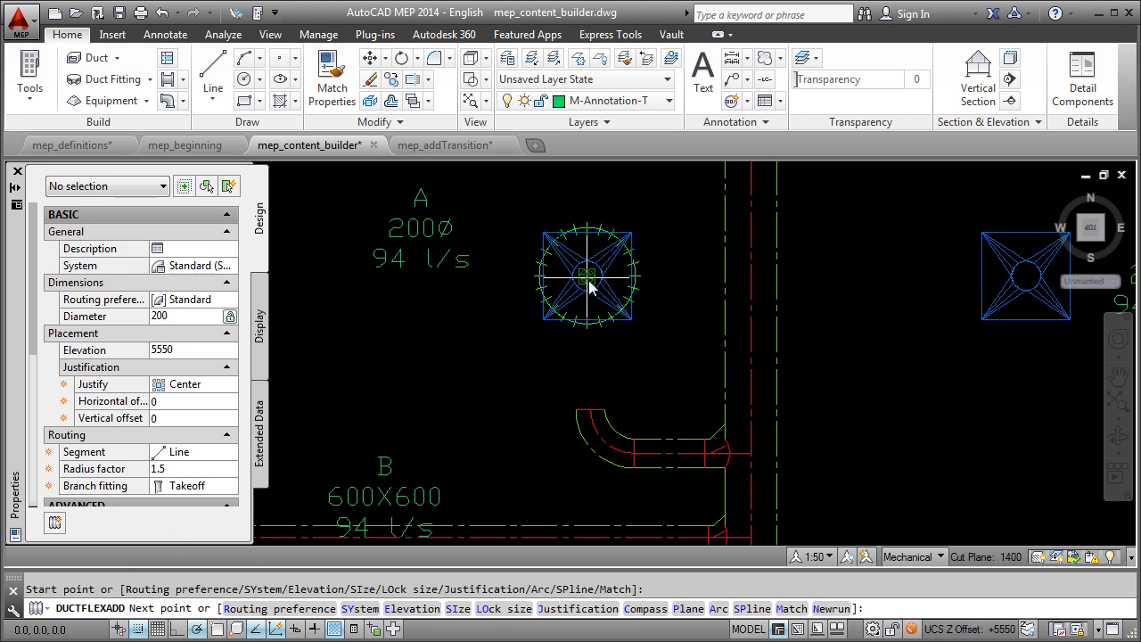
{"action": "left_click", "coordinate": [585, 403]}
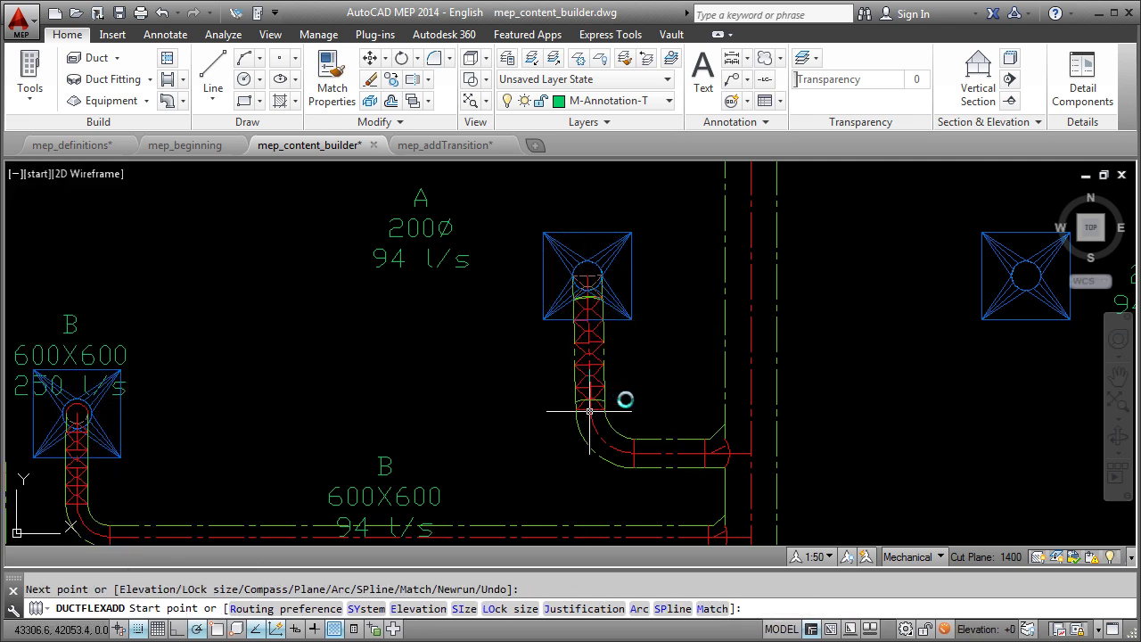
{"action": "key", "text": "Return"}
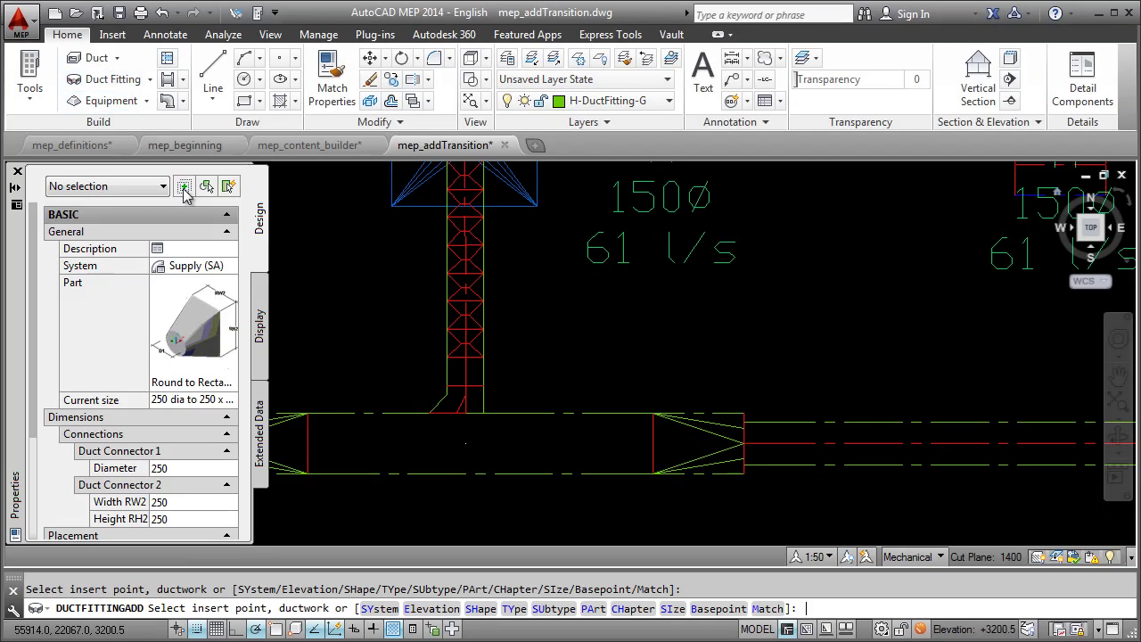
Review all Round to Rectangular Duct Transition sizes in Select a part, then select the right-hand transition
{"action": "left_click", "coordinate": [196, 338]}
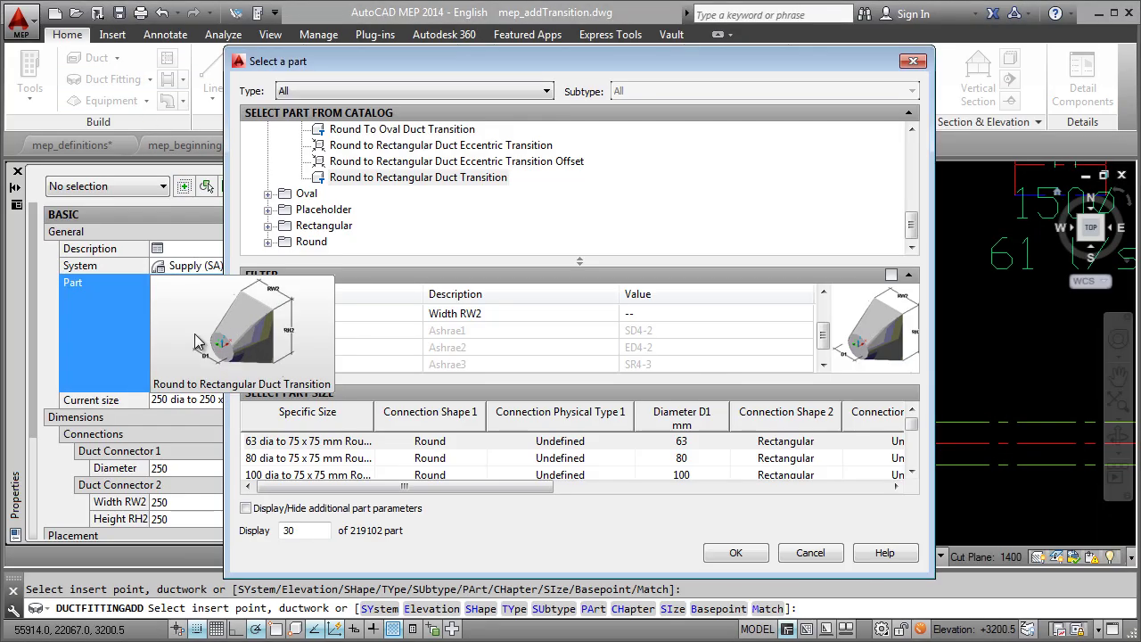
{"action": "left_click", "coordinate": [909, 113]}
{"action": "left_click", "coordinate": [909, 141]}
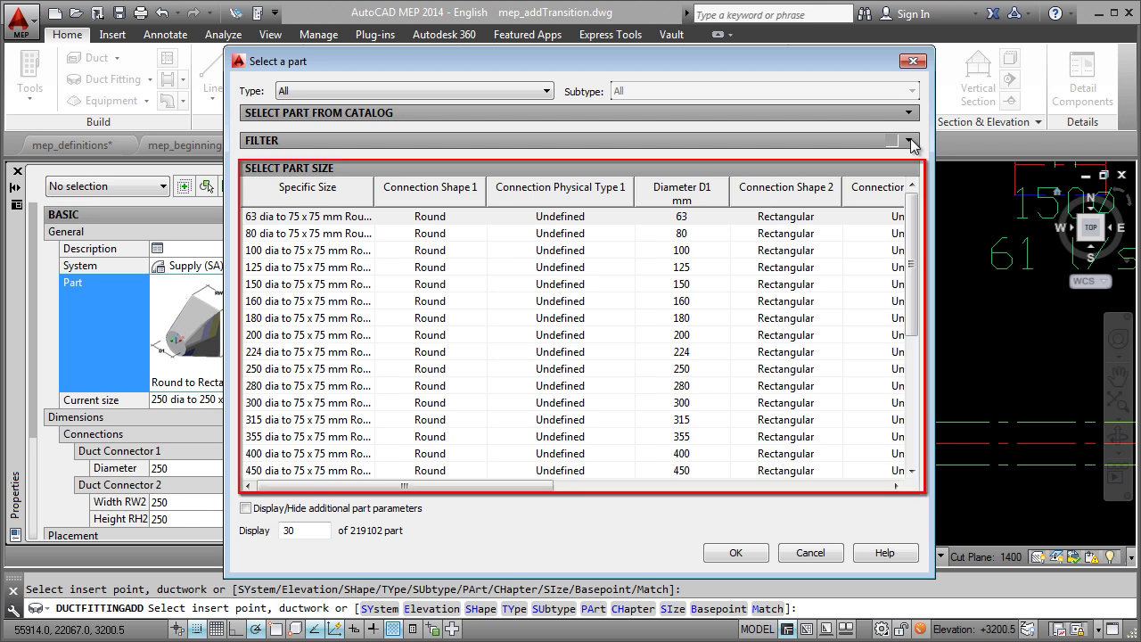
{"action": "left_click", "coordinate": [736, 553]}
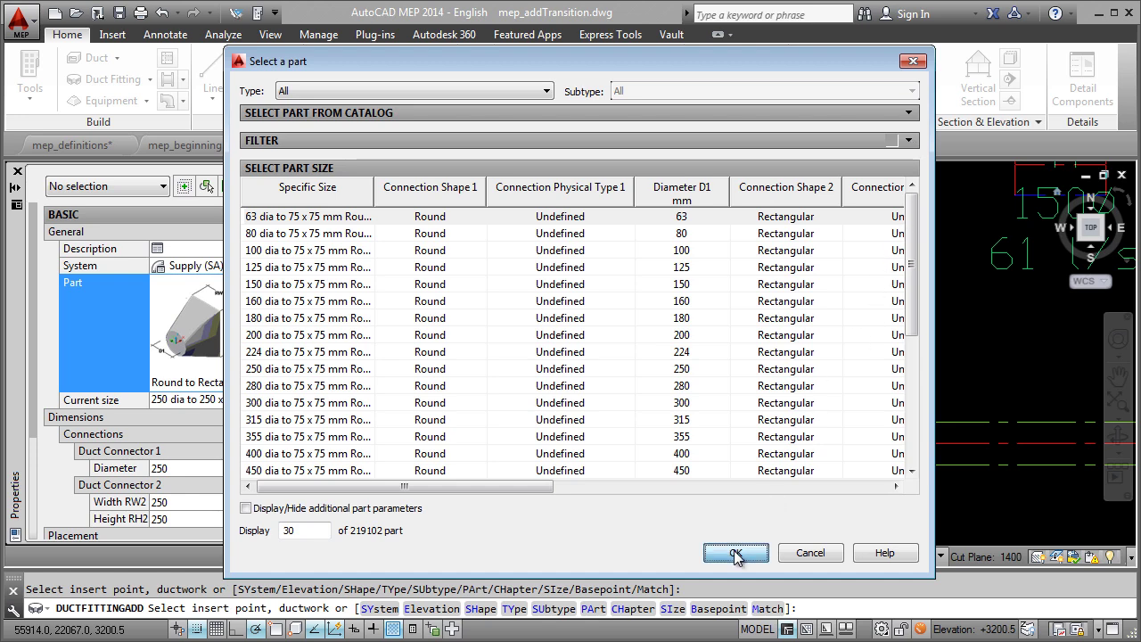
{"action": "key", "text": "Escape"}
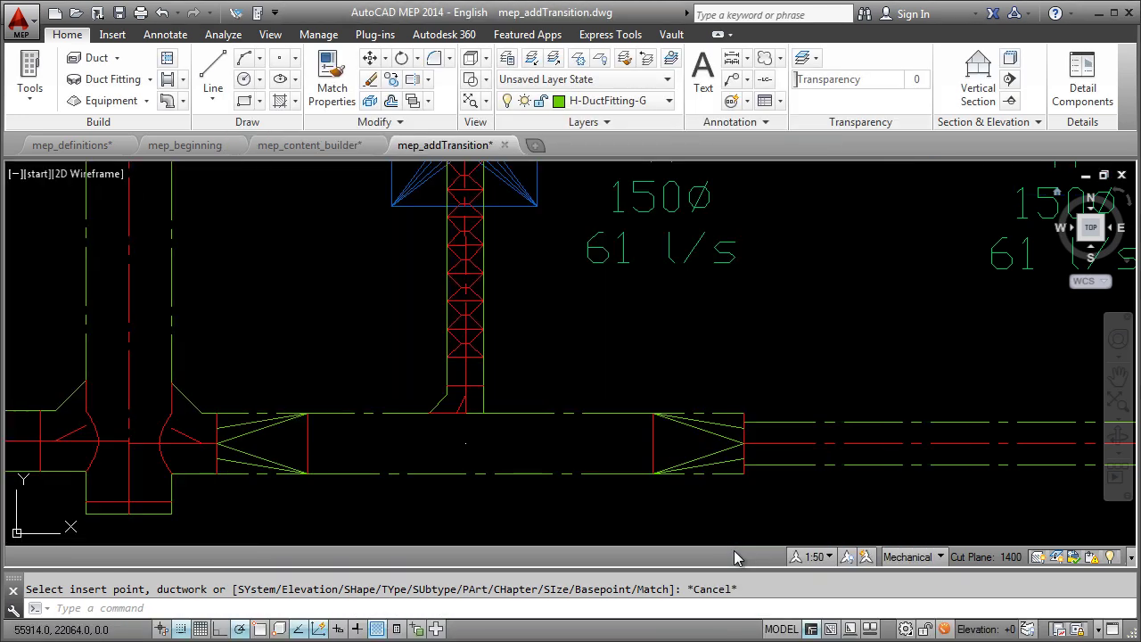
{"action": "left_click", "coordinate": [724, 453]}
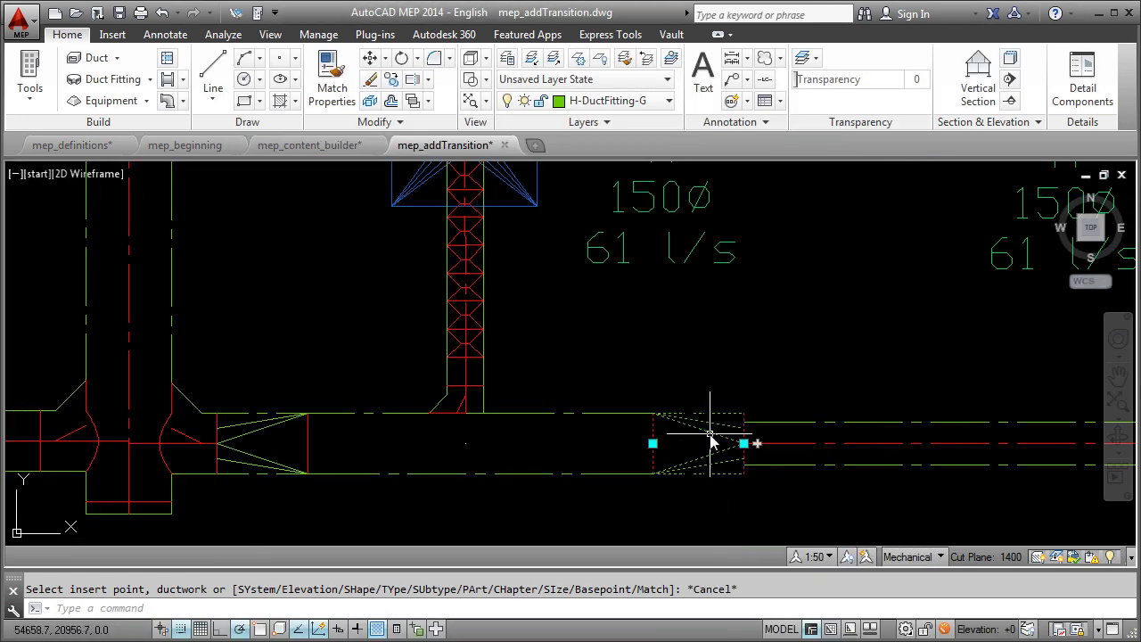
Open the transition in Content Builder and edit its D1 size parameter
{"action": "right_click", "coordinate": [743, 169]}
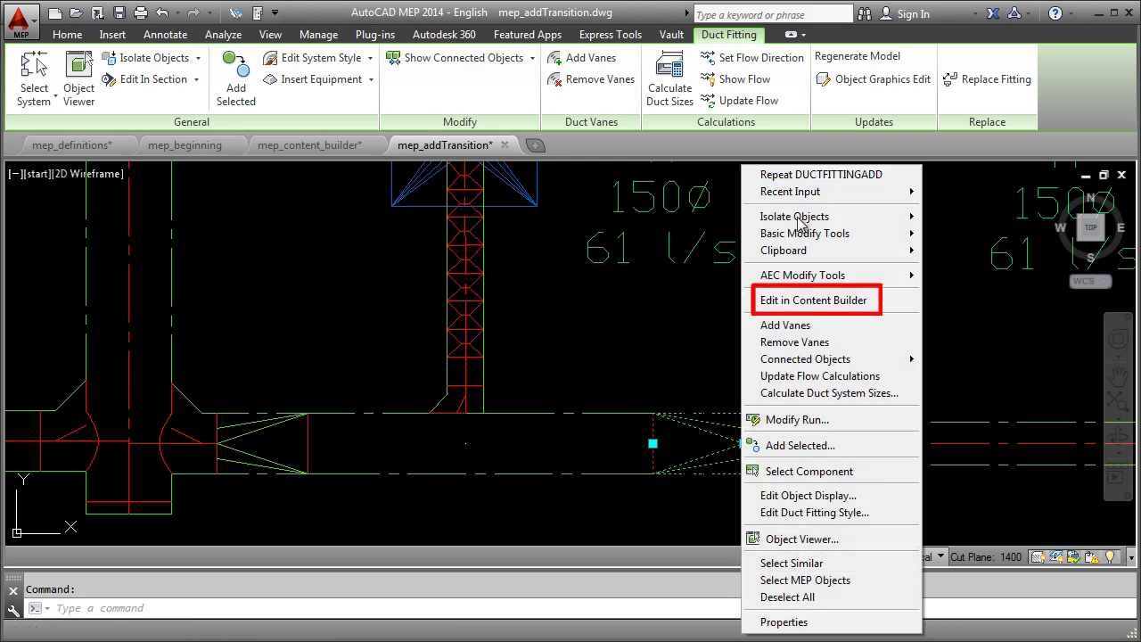
{"action": "left_click", "coordinate": [817, 301]}
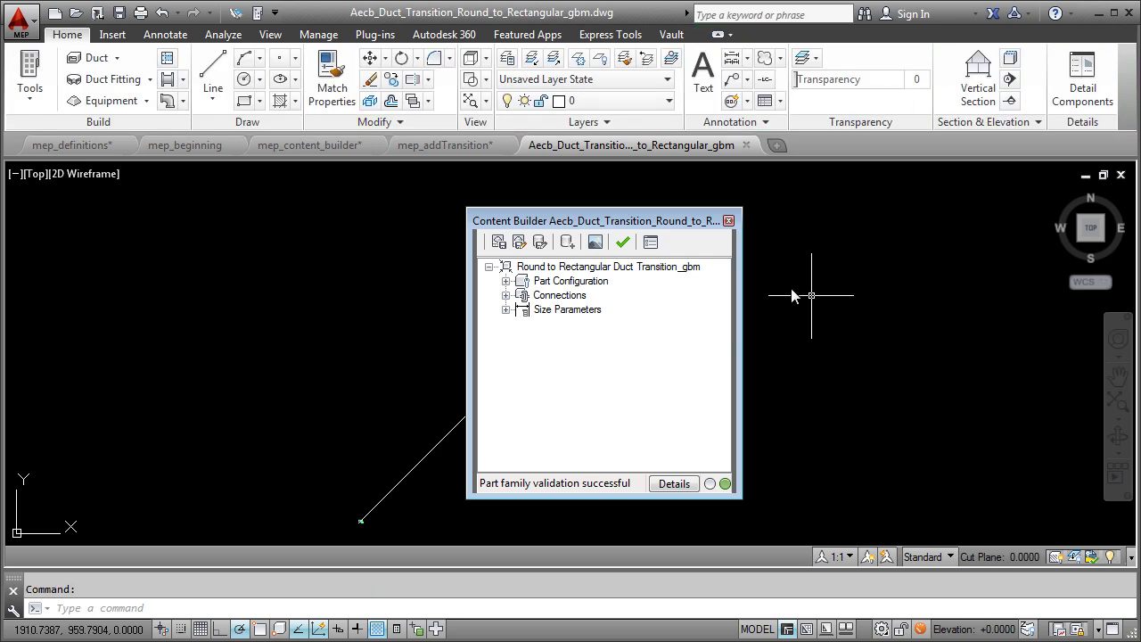
{"action": "left_click", "coordinate": [505, 310]}
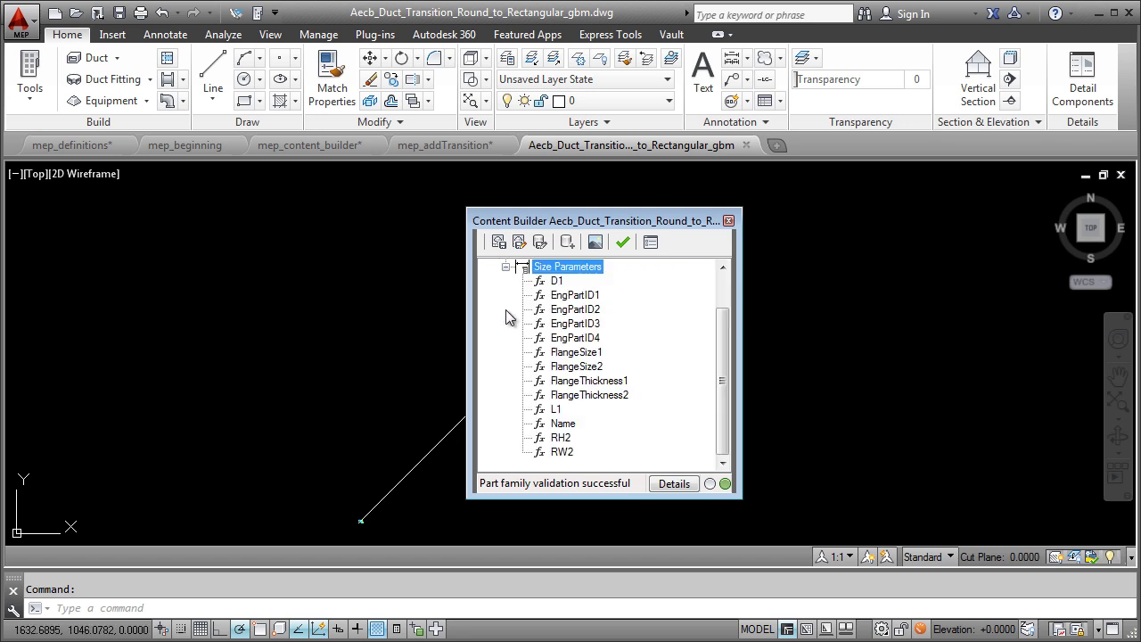
{"action": "right_click", "coordinate": [557, 280]}
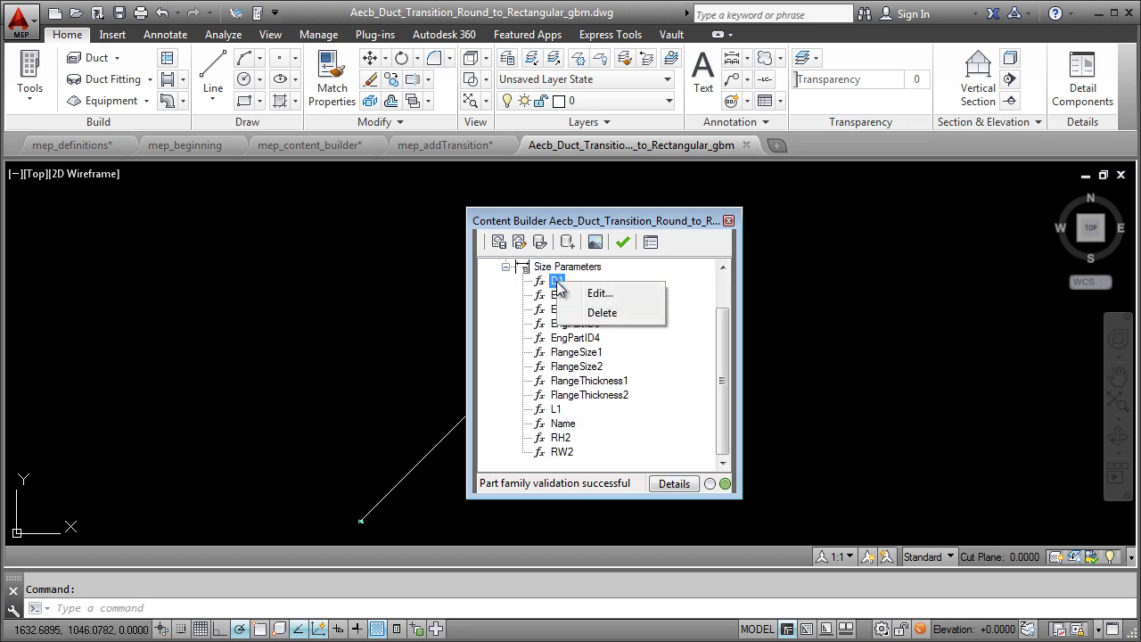
{"action": "left_click", "coordinate": [599, 294]}
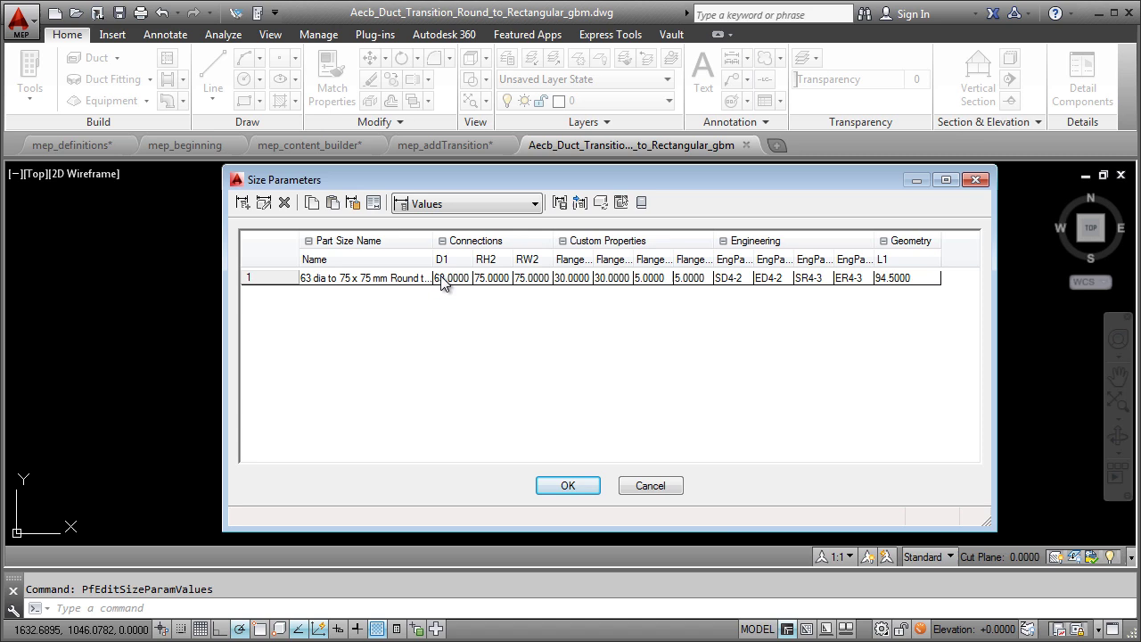
Add 175 to the D1 diameter value list and apply the changes
{"action": "left_click", "coordinate": [264, 203]}
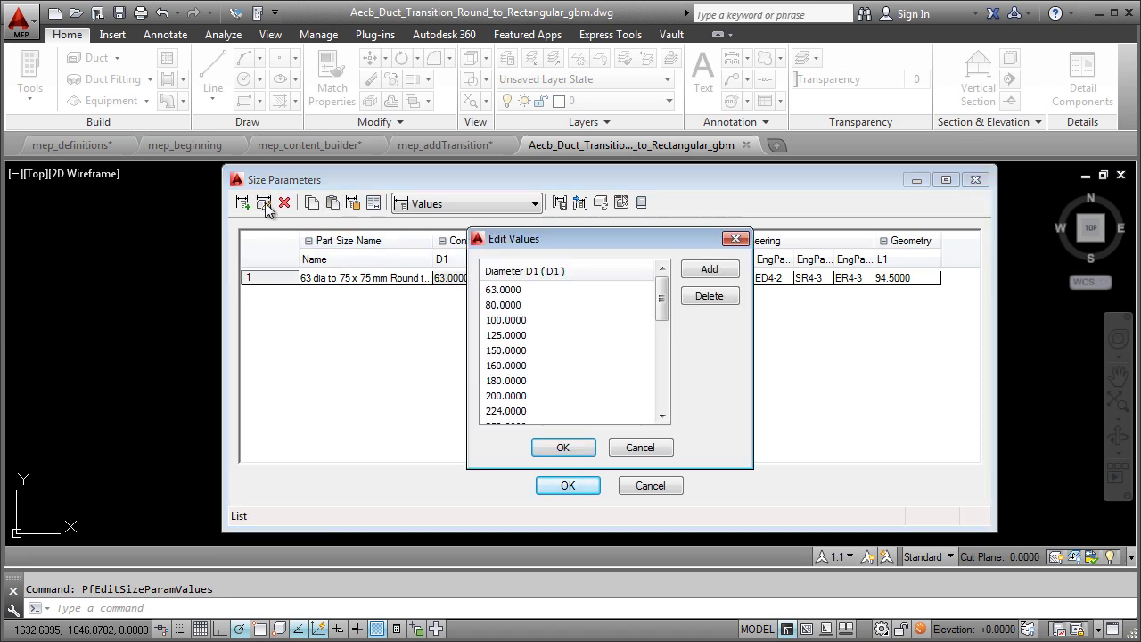
{"action": "left_click", "coordinate": [708, 270]}
{"action": "type", "text": "175"}
{"action": "key", "text": "Return"}
{"action": "left_click", "coordinate": [563, 448]}
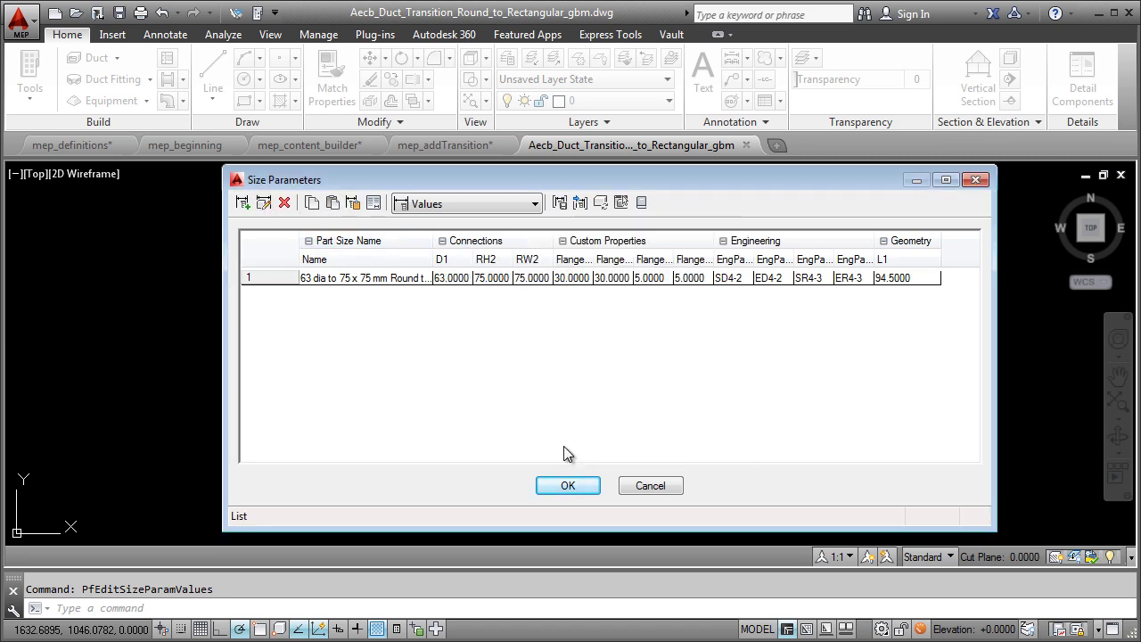
{"action": "left_click", "coordinate": [567, 485]}
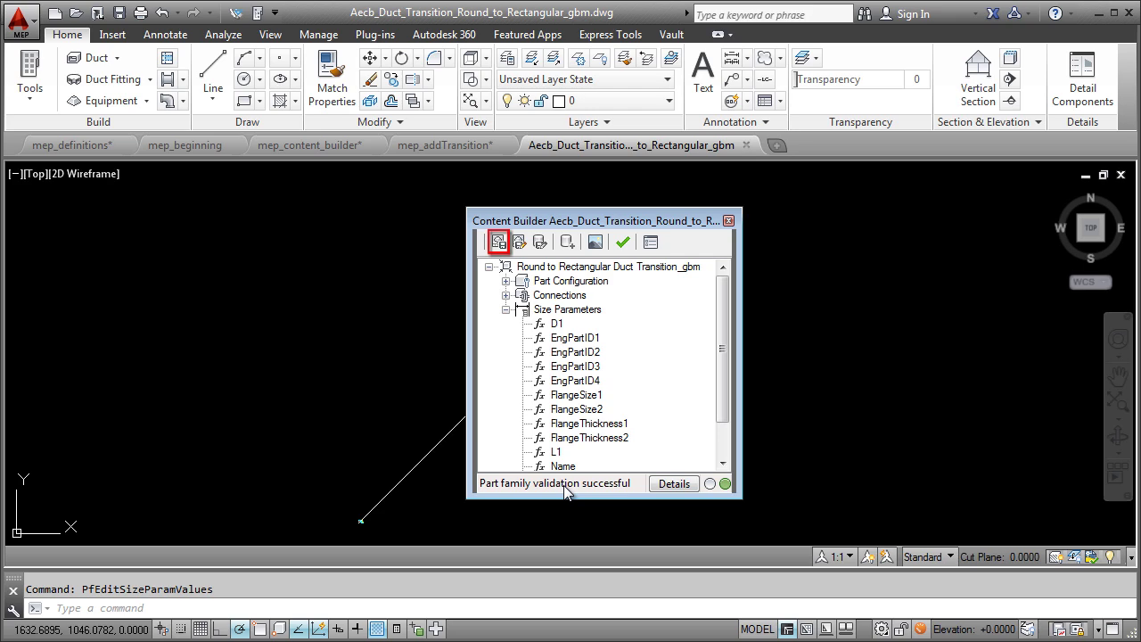
Save and close Content Builder, then set the transition's Duct Connector 1 diameter to 175
{"action": "left_click", "coordinate": [498, 241]}
{"action": "left_click", "coordinate": [729, 220]}
{"action": "left_click", "coordinate": [722, 415]}
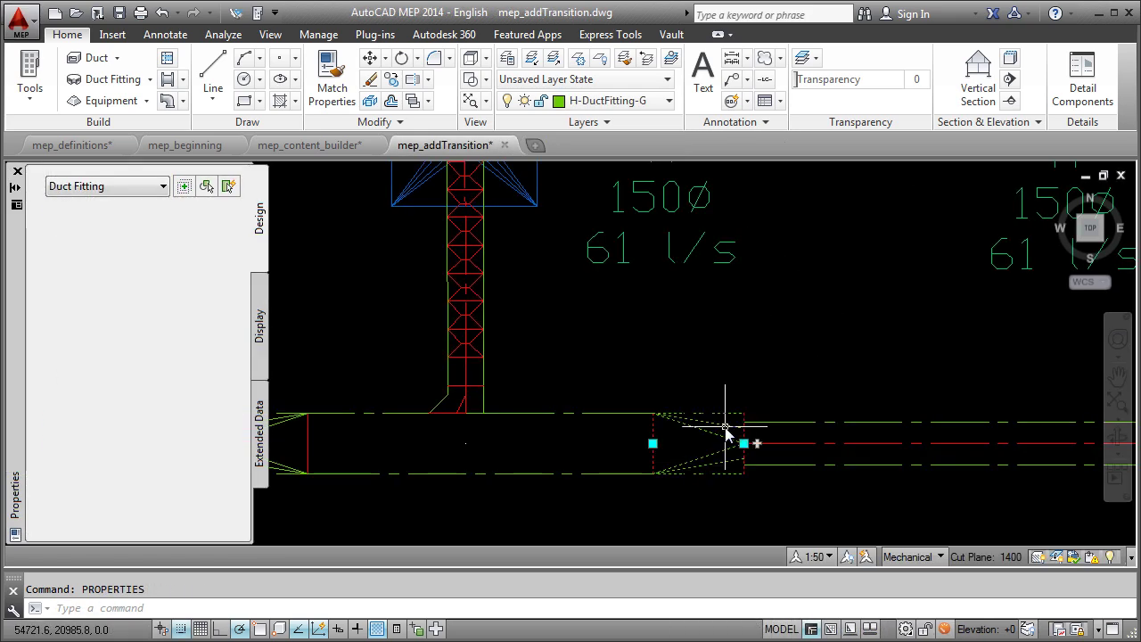
{"action": "scroll", "coordinate": [134, 356], "scroll_direction": "down", "scroll_amount": 5}
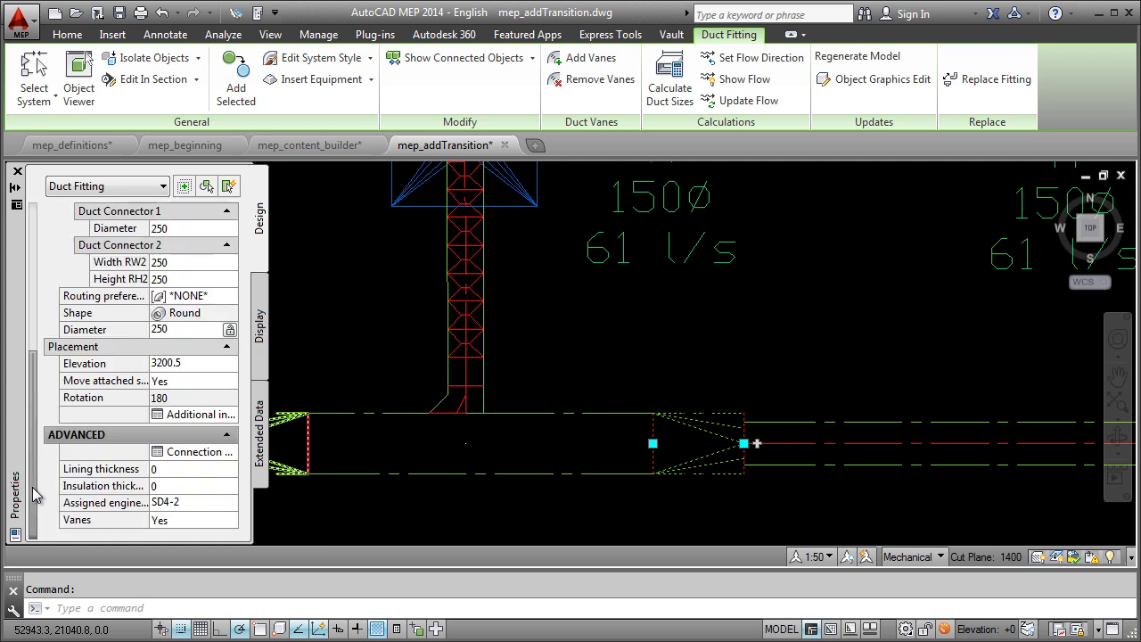
{"action": "left_click", "coordinate": [163, 229]}
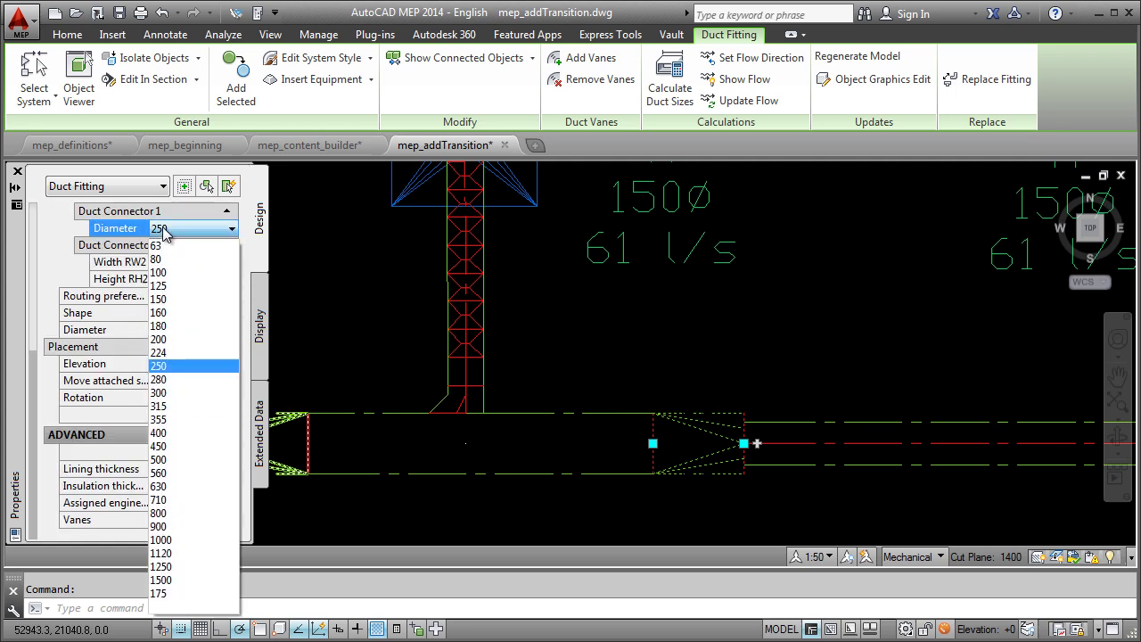
{"action": "left_click", "coordinate": [181, 593]}
{"action": "key", "text": "Escape"}
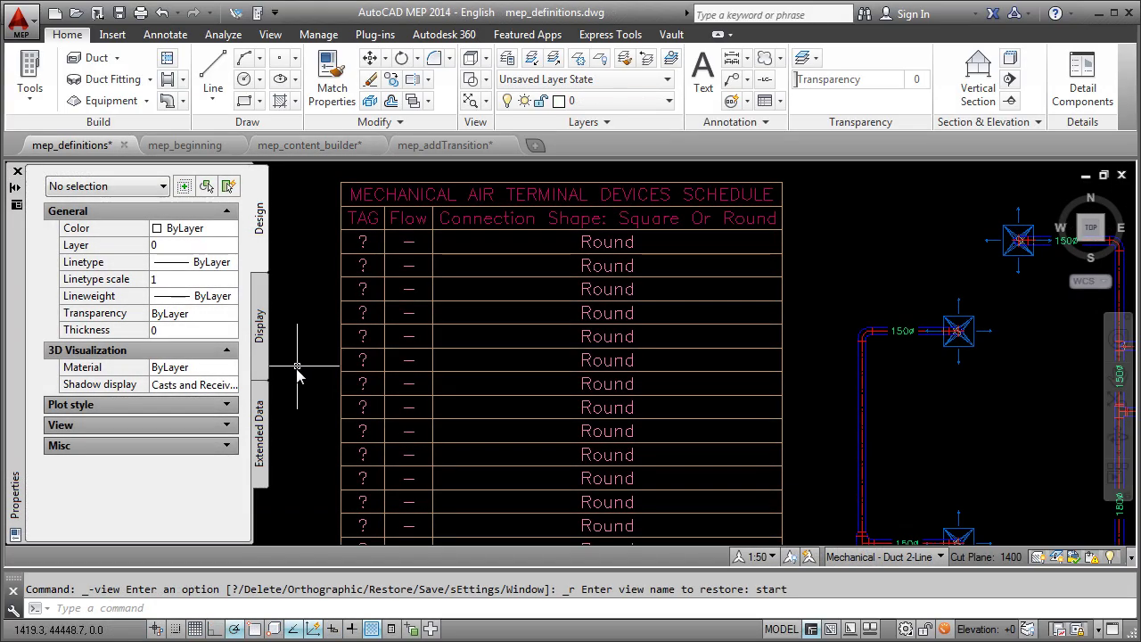
Add all available property sets to one air terminal through its Extended Data
{"action": "left_click", "coordinate": [260, 424]}
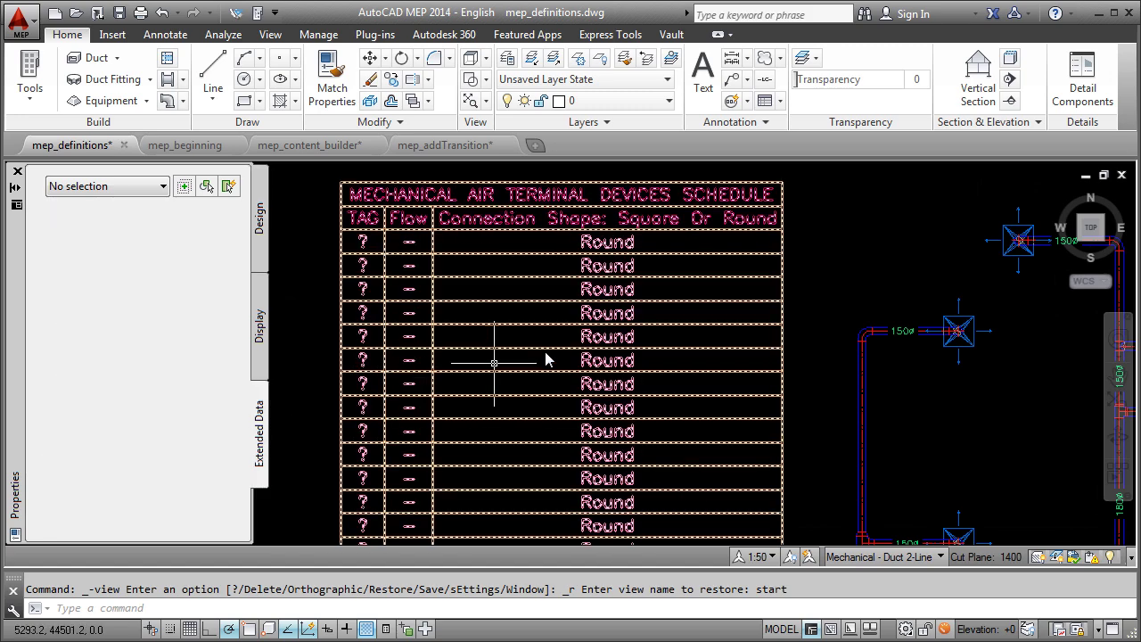
{"action": "left_click", "coordinate": [957, 343]}
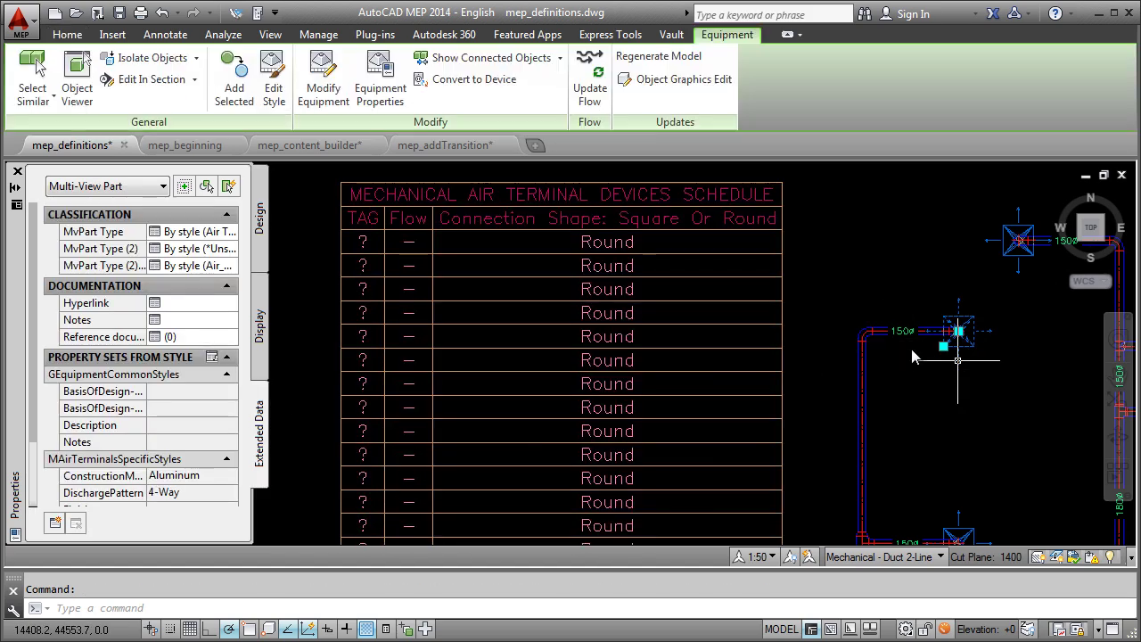
{"action": "scroll", "coordinate": [35, 481], "scroll_direction": "down", "scroll_amount": 3}
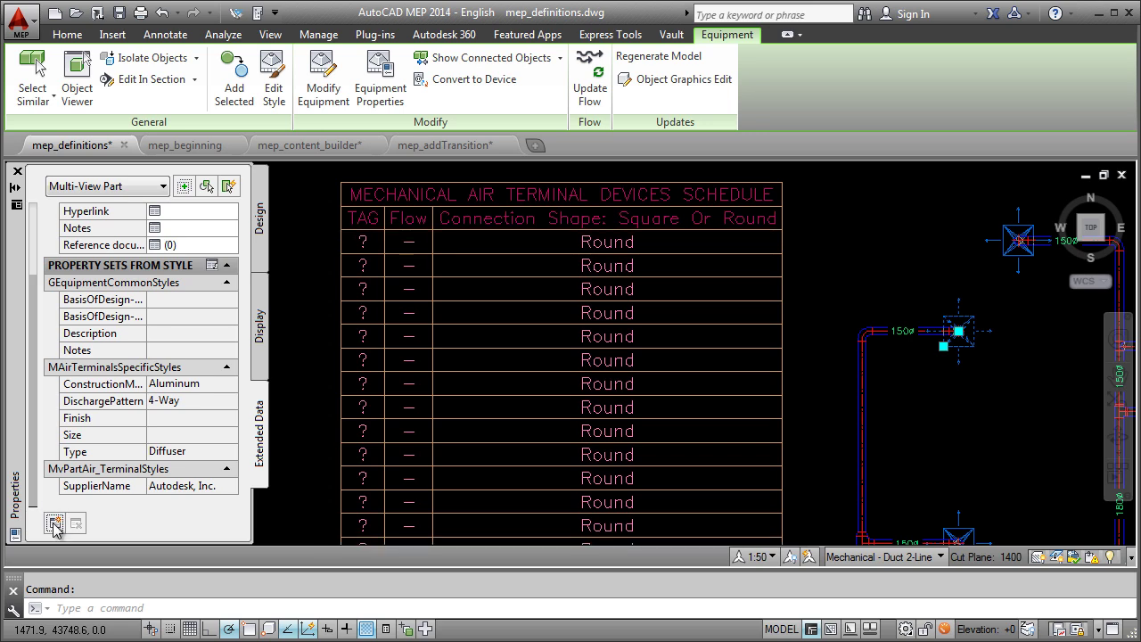
{"action": "left_click", "coordinate": [54, 523]}
{"action": "left_click", "coordinate": [519, 400]}
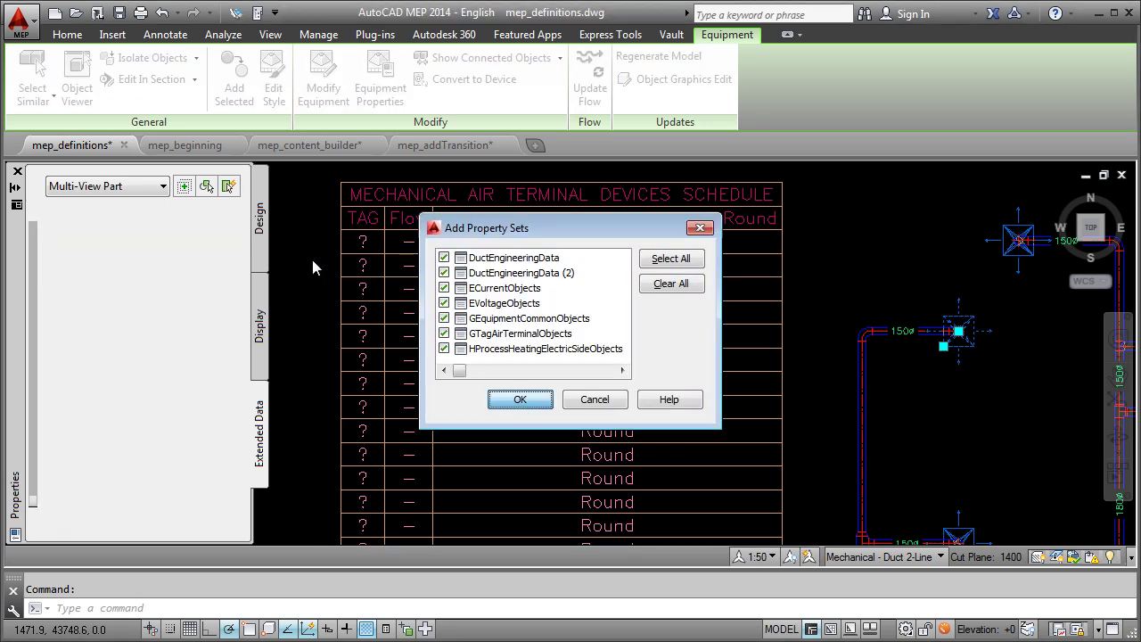
{"action": "scroll", "coordinate": [38, 245], "scroll_direction": "down", "scroll_amount": 5}
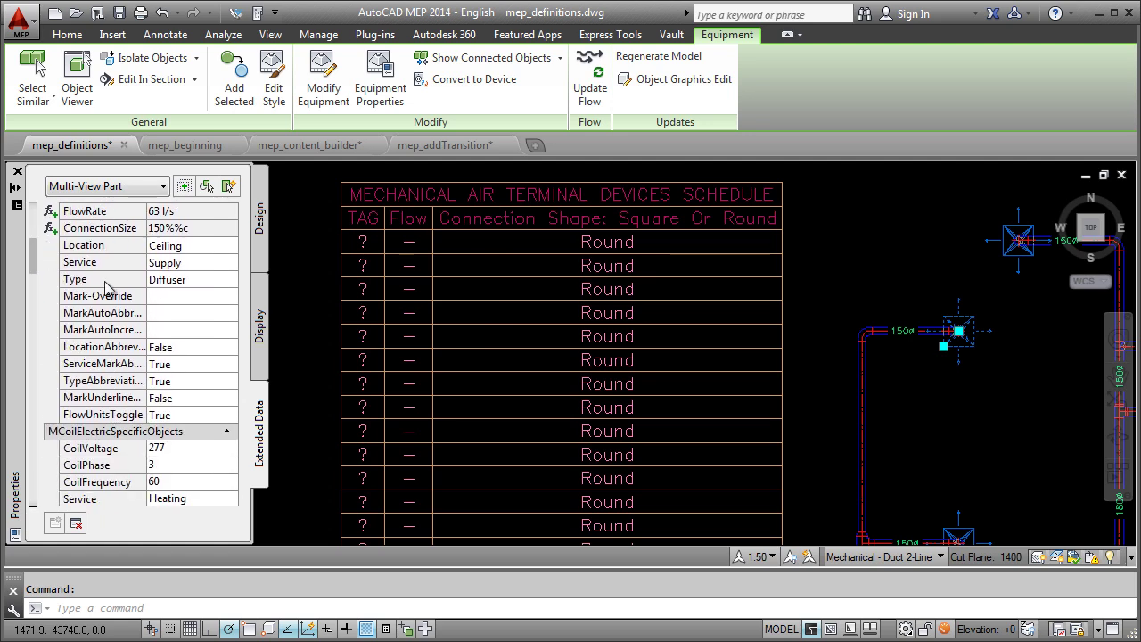
{"action": "key", "text": "Escape"}
Update the air terminal schedule table so its row shows D-1 with flow 63
{"action": "left_click", "coordinate": [530, 280]}
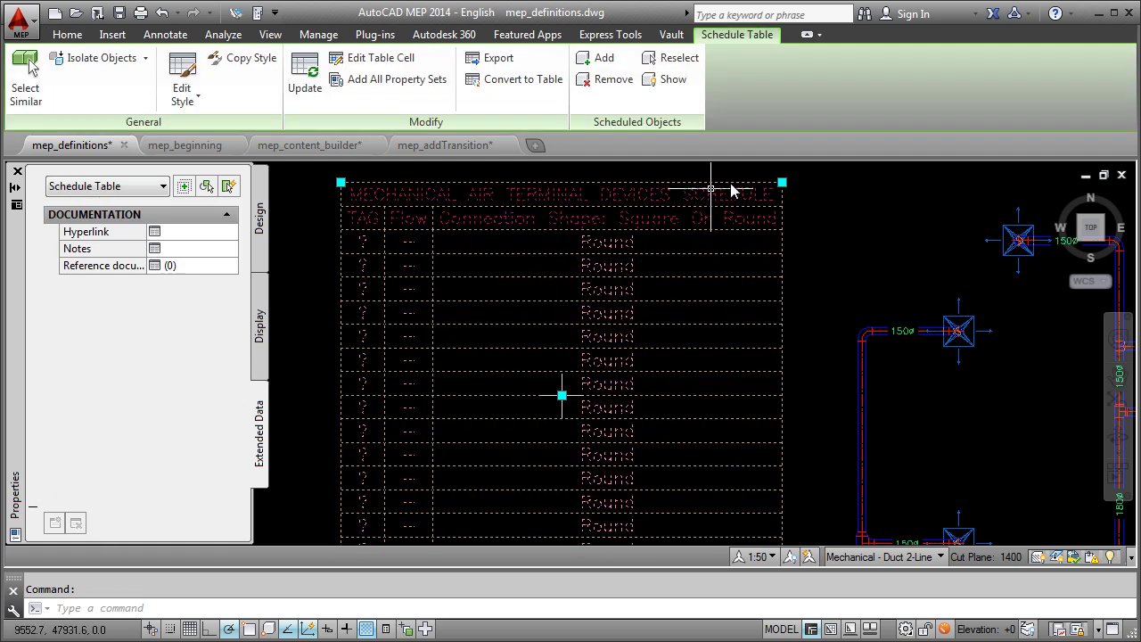
{"action": "right_click", "coordinate": [816, 174]}
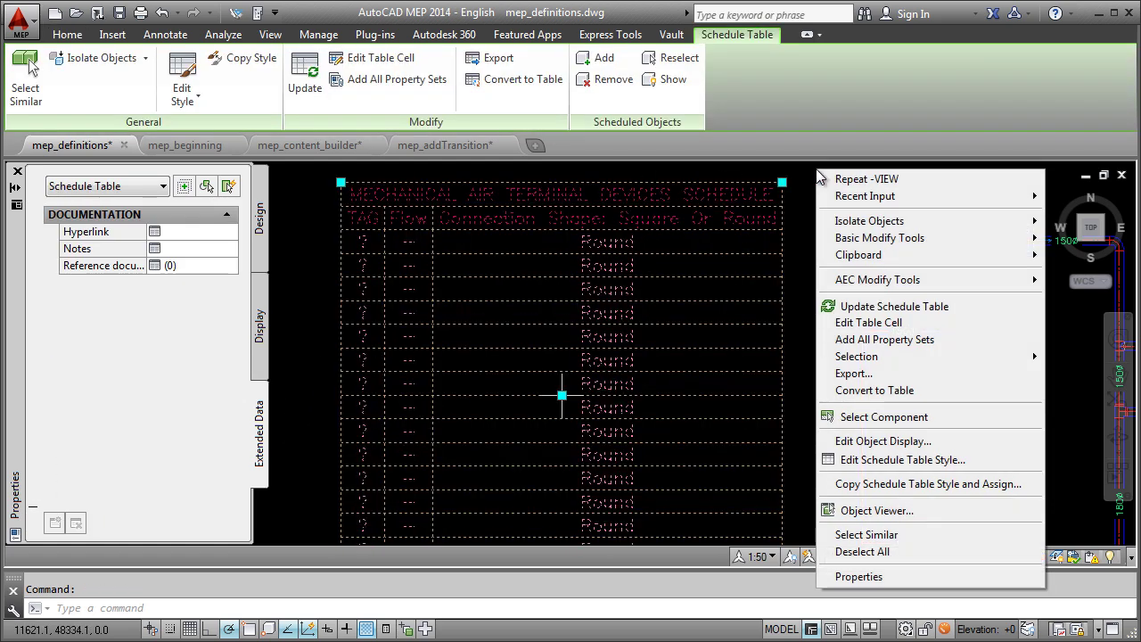
{"action": "left_click", "coordinate": [878, 307]}
{"action": "key", "text": "Escape"}
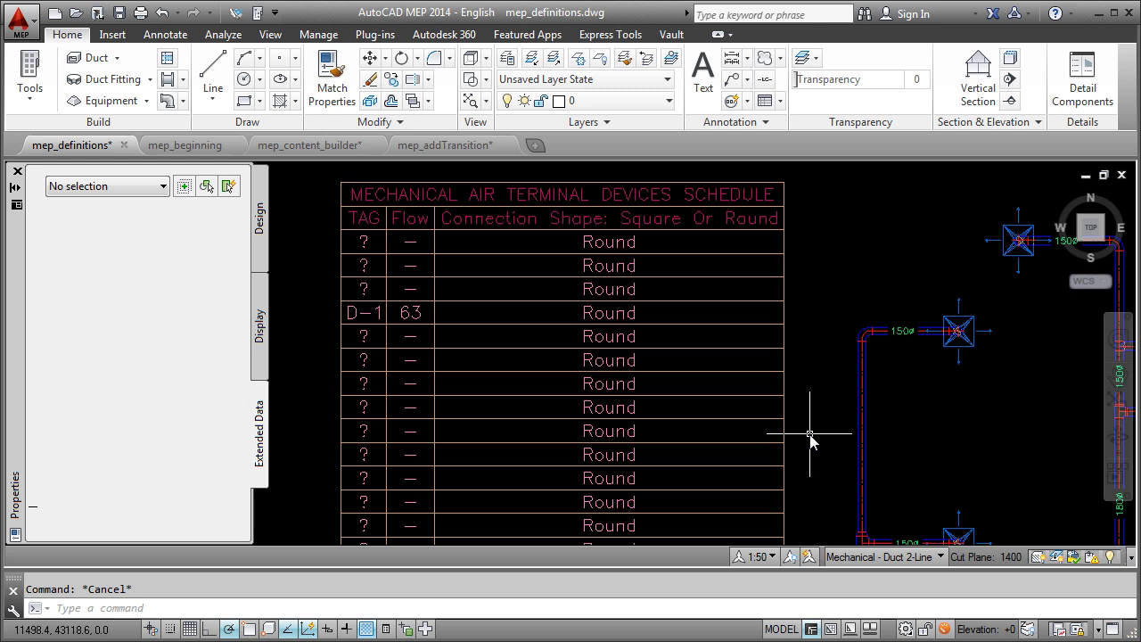
In Options (OP), enable Automatically Attach for AEC Property Set Definitions under AEC Object Settings
{"action": "type", "text": "opt"}
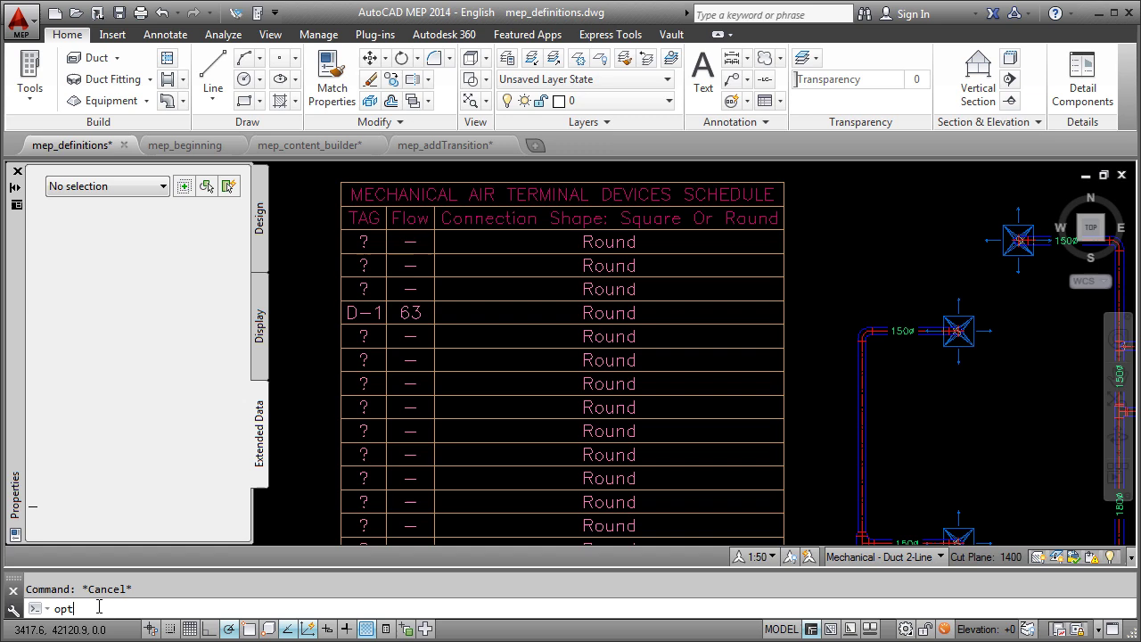
{"action": "key", "text": "Return"}
{"action": "left_click", "coordinate": [909, 105]}
{"action": "left_click", "coordinate": [910, 104]}
{"action": "left_click", "coordinate": [910, 104]}
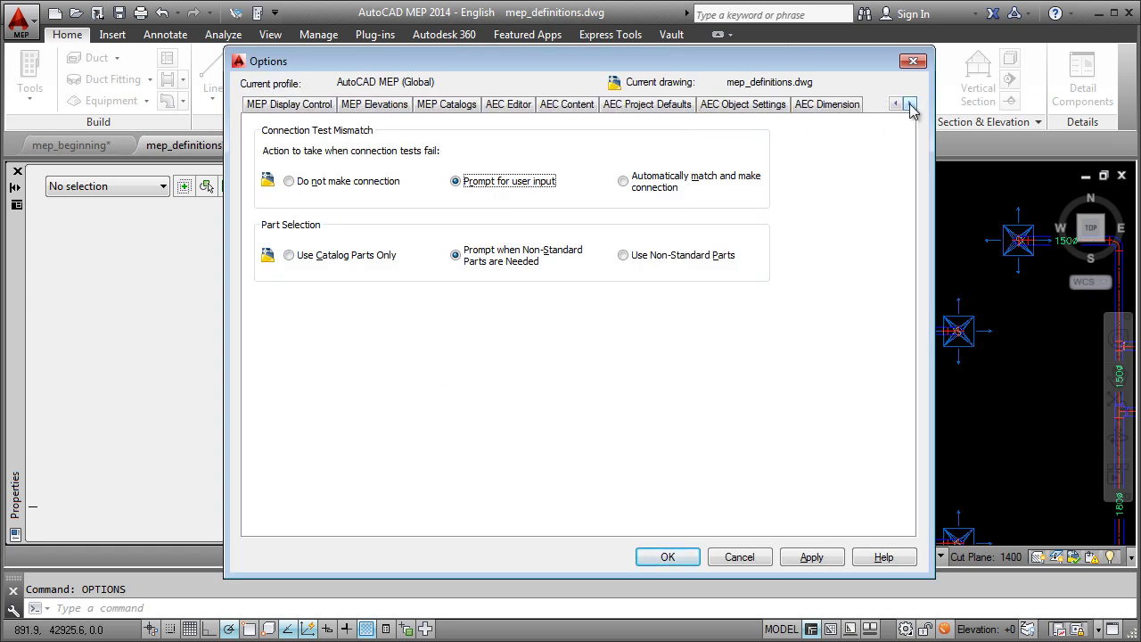
{"action": "left_click", "coordinate": [748, 105]}
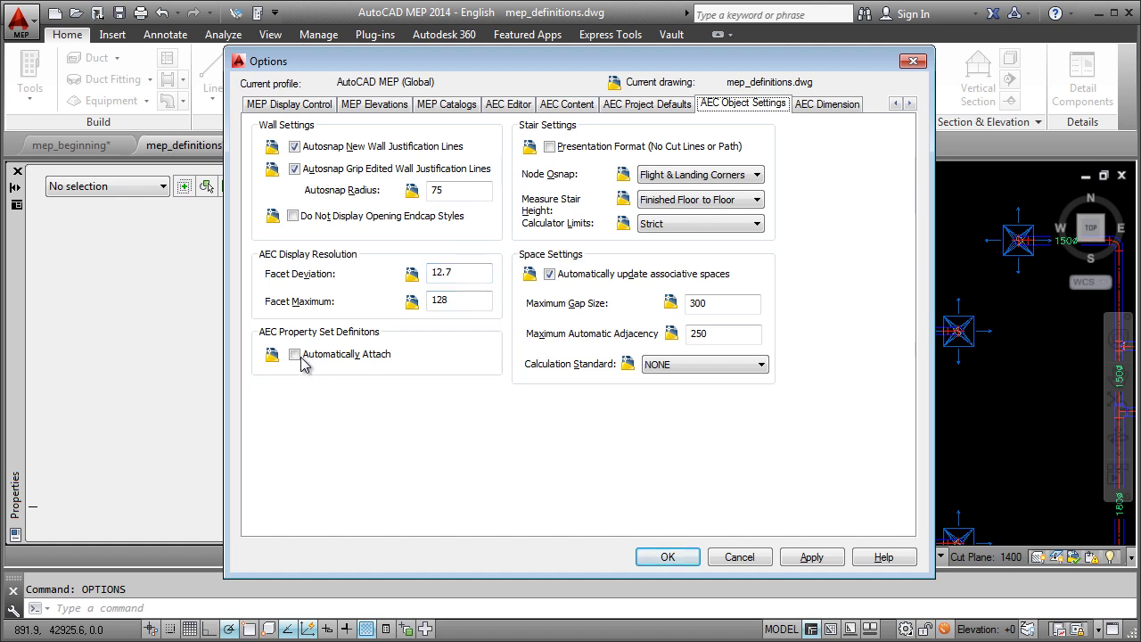
{"action": "left_click", "coordinate": [295, 355]}
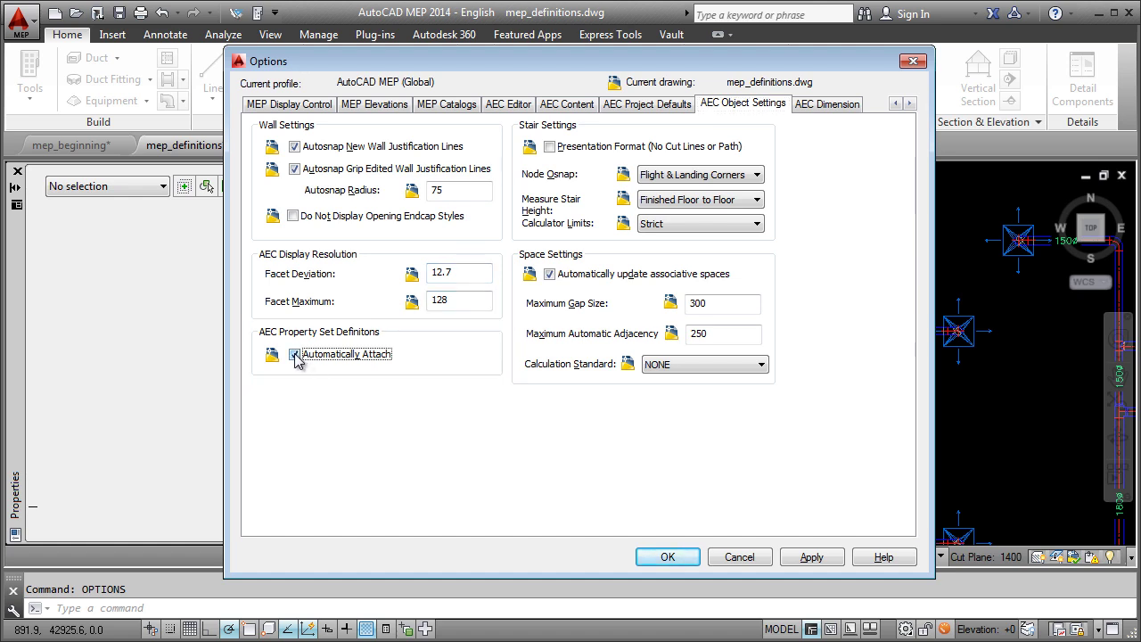
{"action": "left_click", "coordinate": [669, 558]}
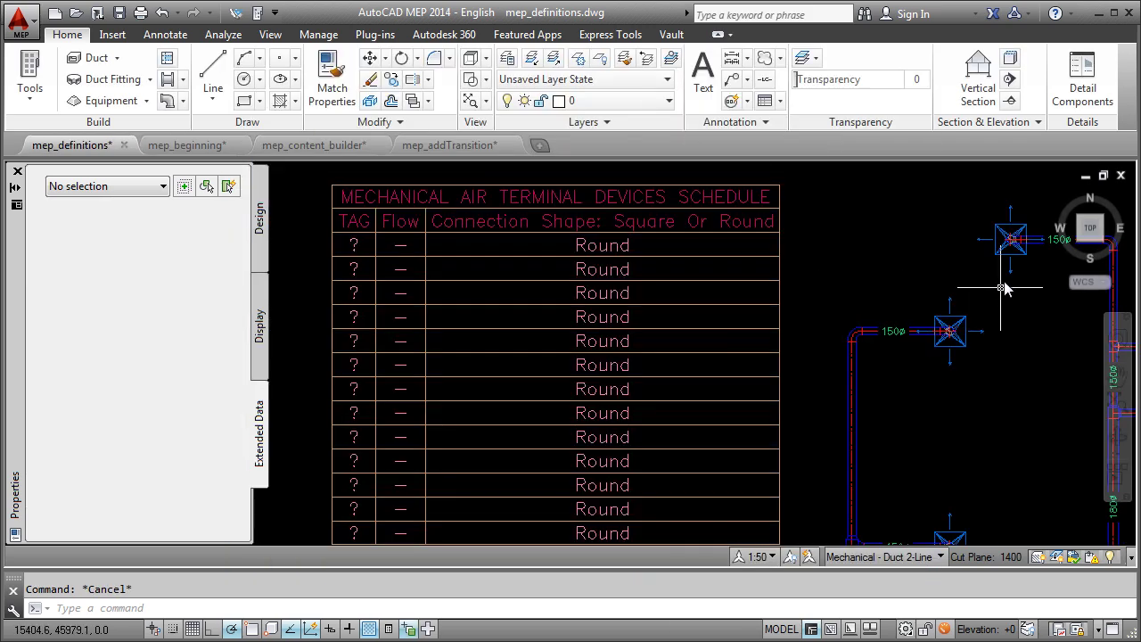
Verify the top-right air terminal's auto-attached property sets (D-1, 23 l/s), then right-click the schedule
{"action": "left_click", "coordinate": [1012, 266]}
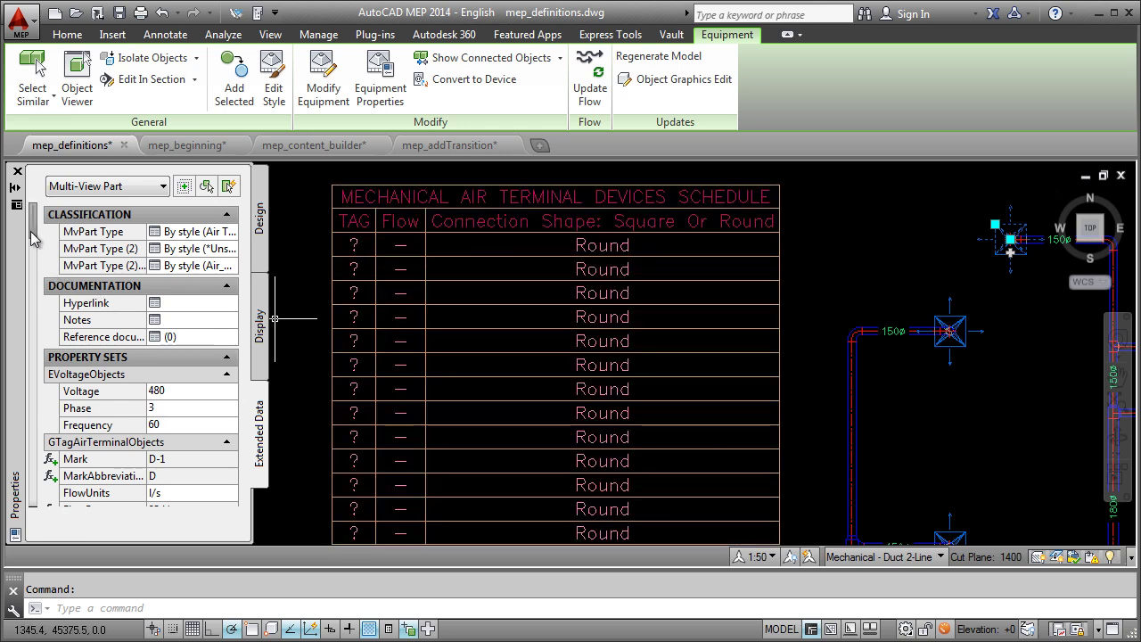
{"action": "scroll", "coordinate": [33, 252], "scroll_direction": "down", "scroll_amount": 3}
{"action": "left_click_drag", "start_coordinate": [32, 247], "coordinate": [34, 274]}
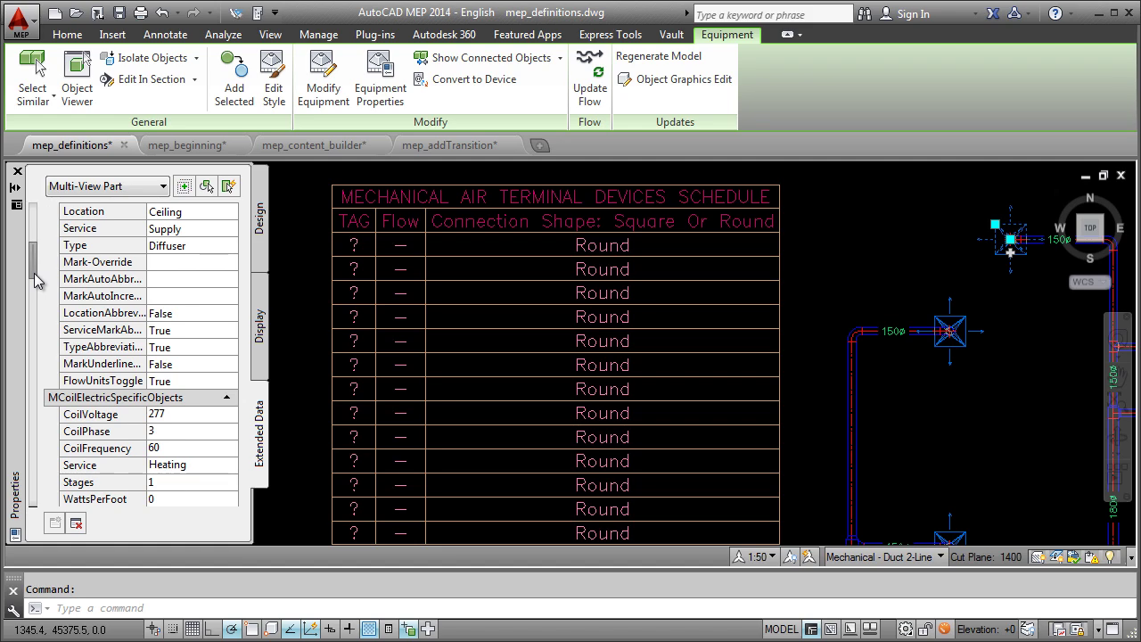
{"action": "key", "text": "Escape"}
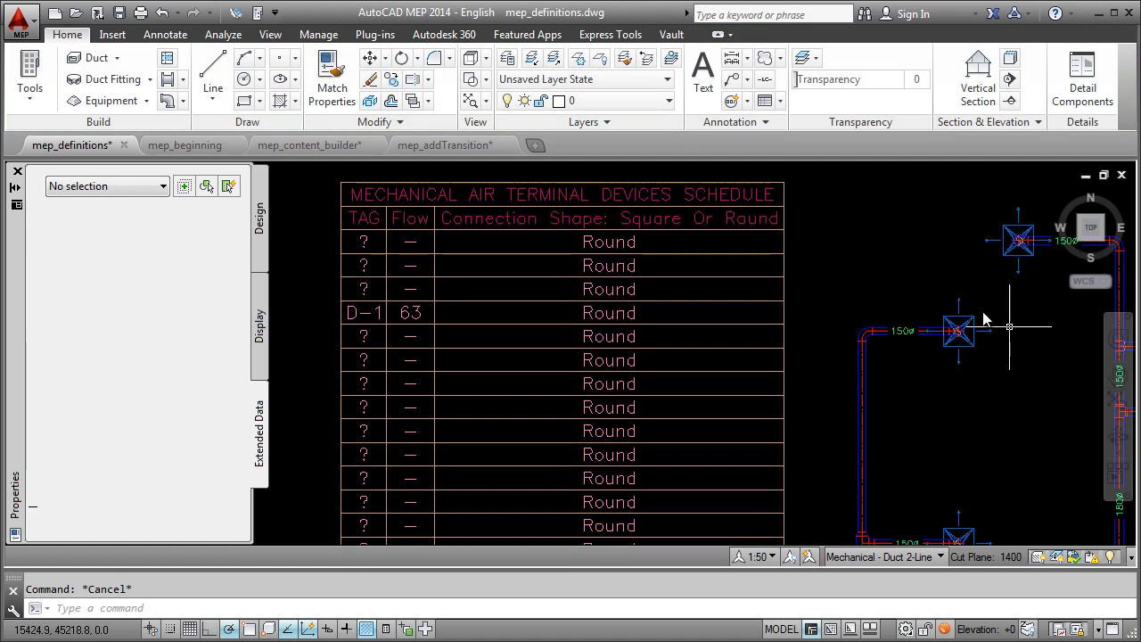
{"action": "left_click", "coordinate": [532, 284]}
{"action": "right_click", "coordinate": [819, 172]}
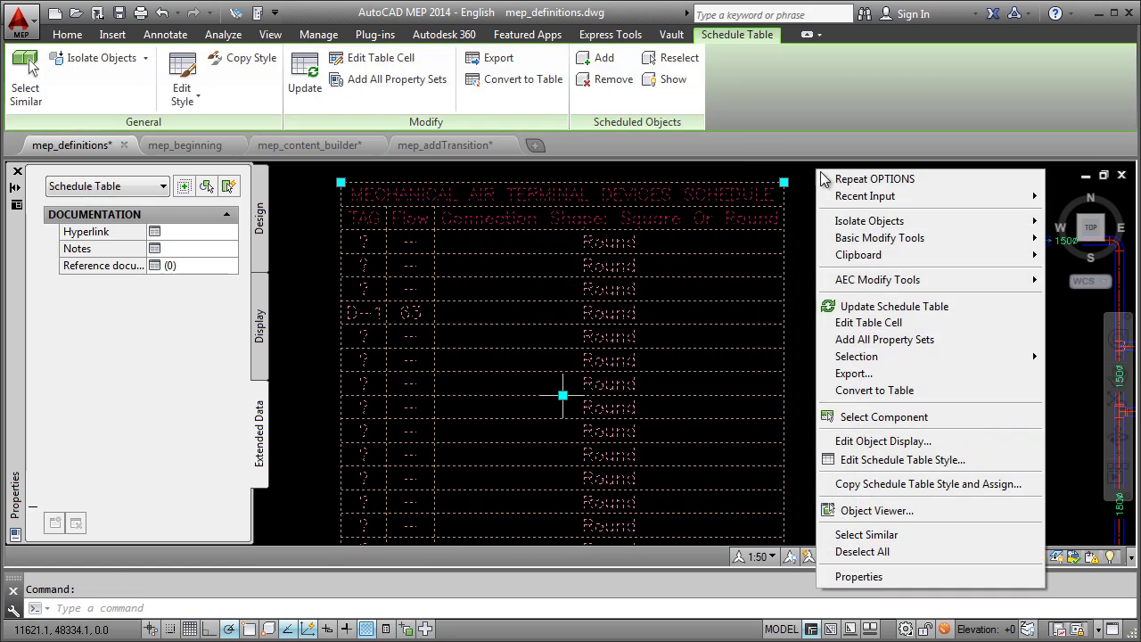
Update the schedule table, browse What's New on the Welcome screen, and open Help with F1
{"action": "left_click", "coordinate": [887, 306]}
{"action": "key", "text": "Escape"}
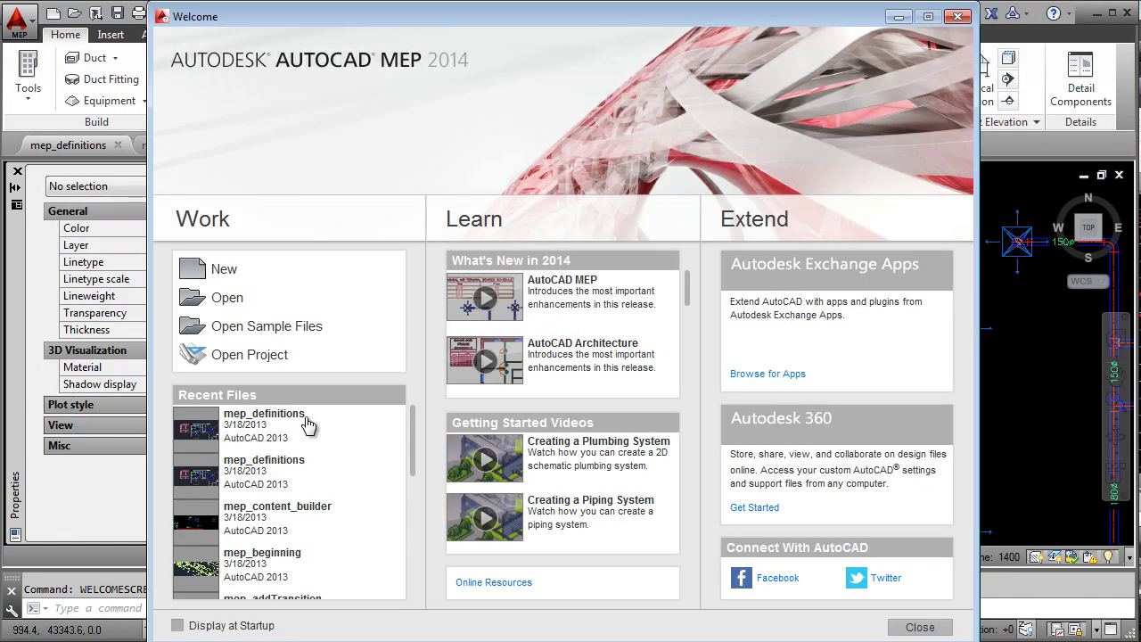
{"action": "left_click_drag", "start_coordinate": [687, 294], "coordinate": [697, 405]}
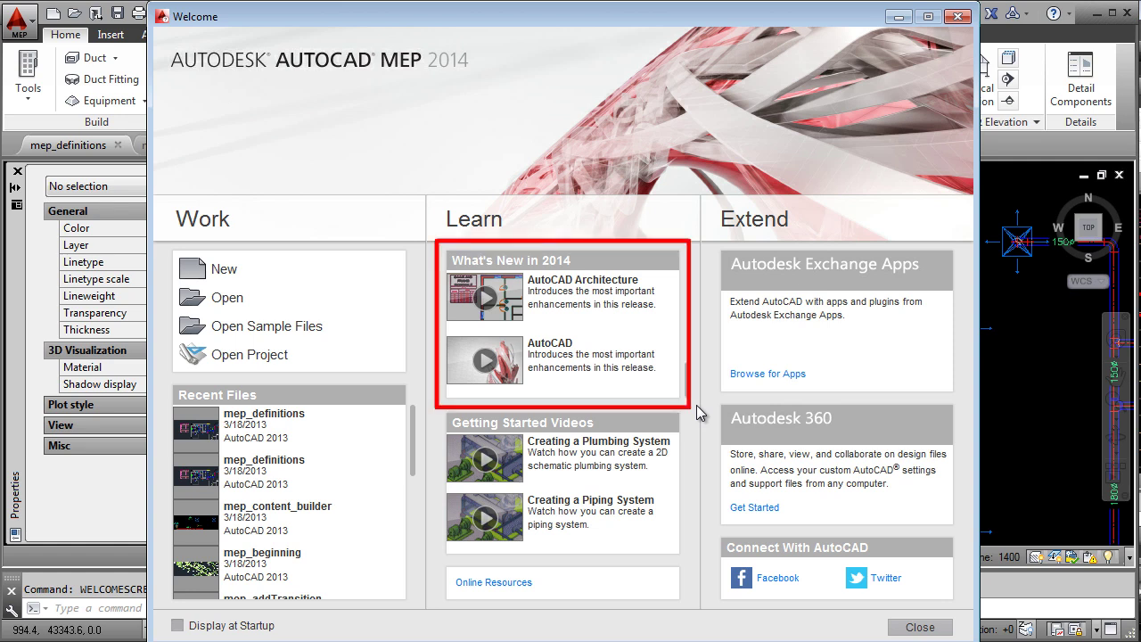
{"action": "key", "text": "F1"}
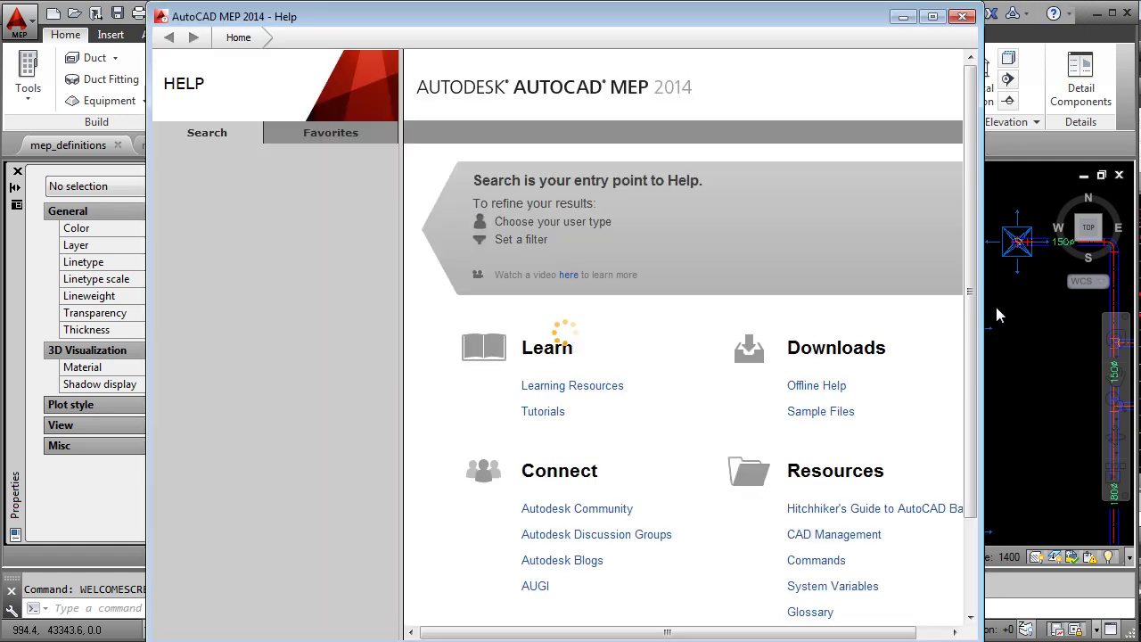